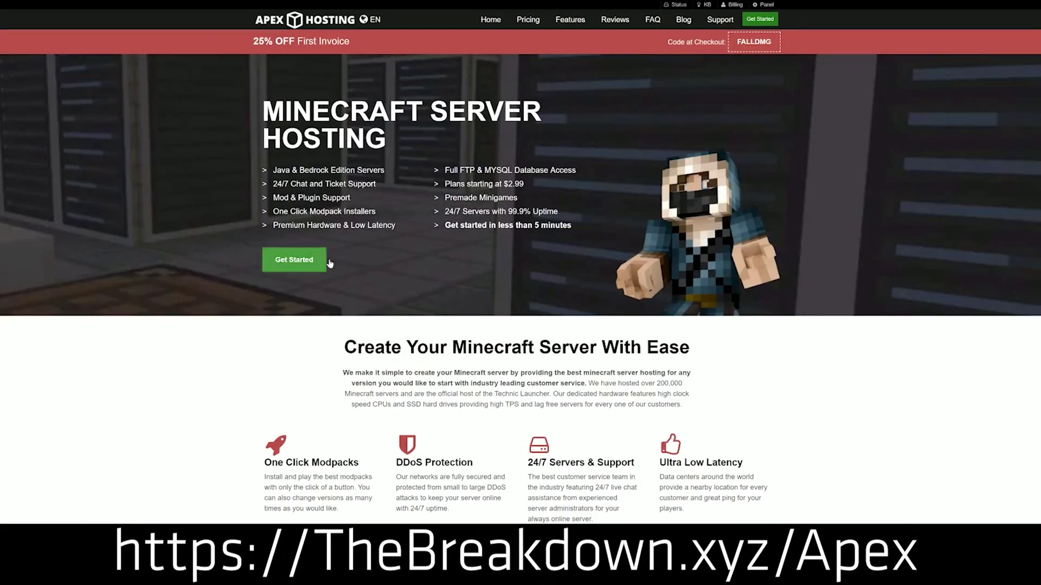
Examine the Minecraft hosting feature overview and the JAR file versions offered in the server panel.
scroll(329, 263, down, 4)
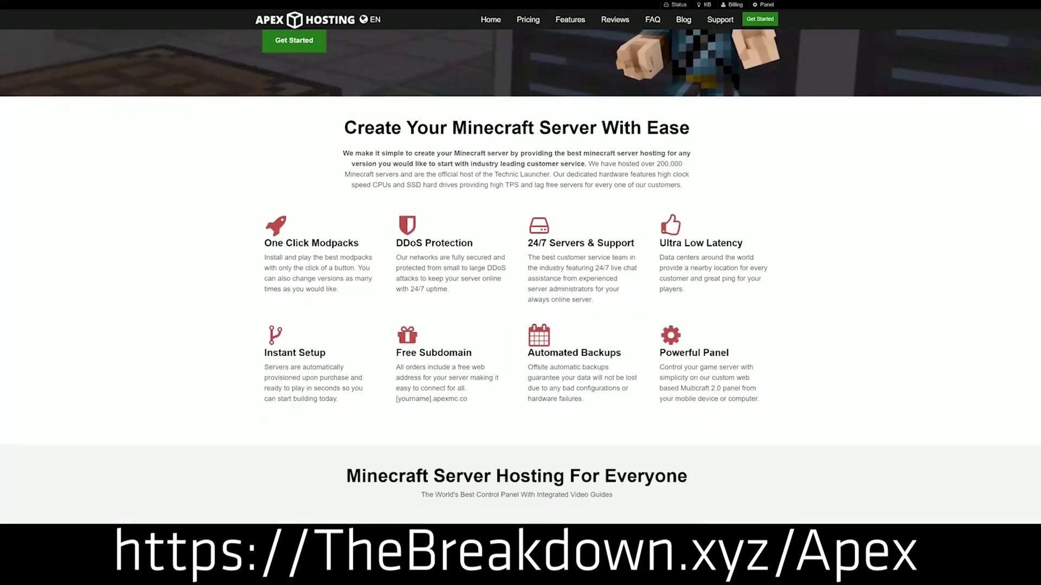
drag(264, 243, 637, 247)
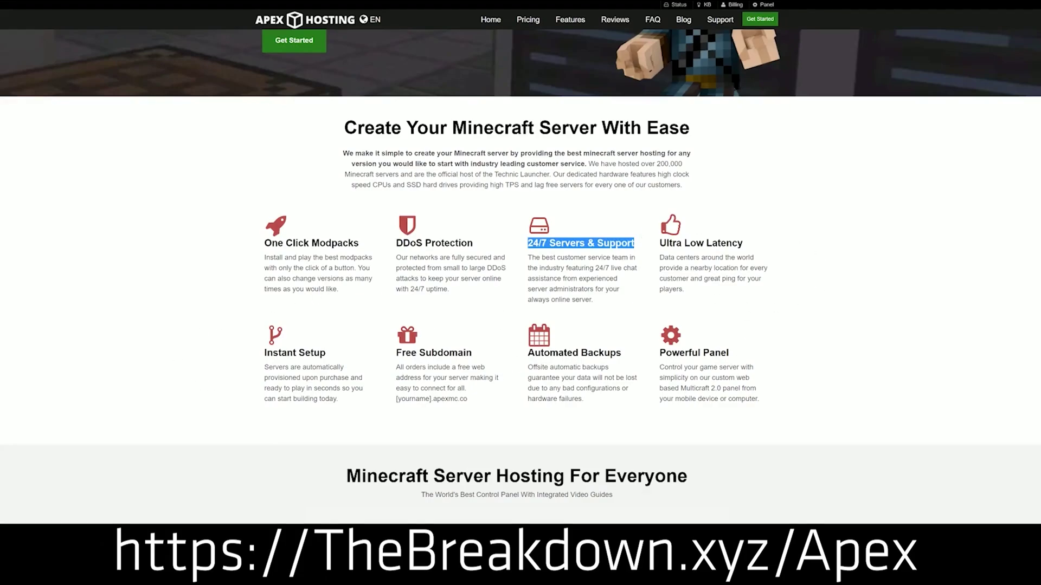
drag(526, 352, 654, 353)
click(484, 356)
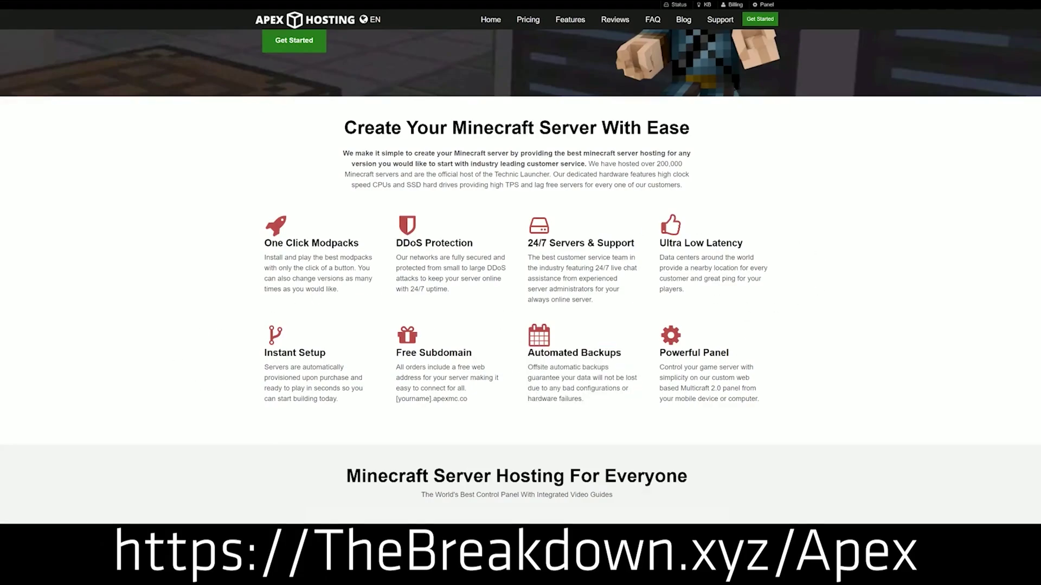
drag(344, 399, 264, 354)
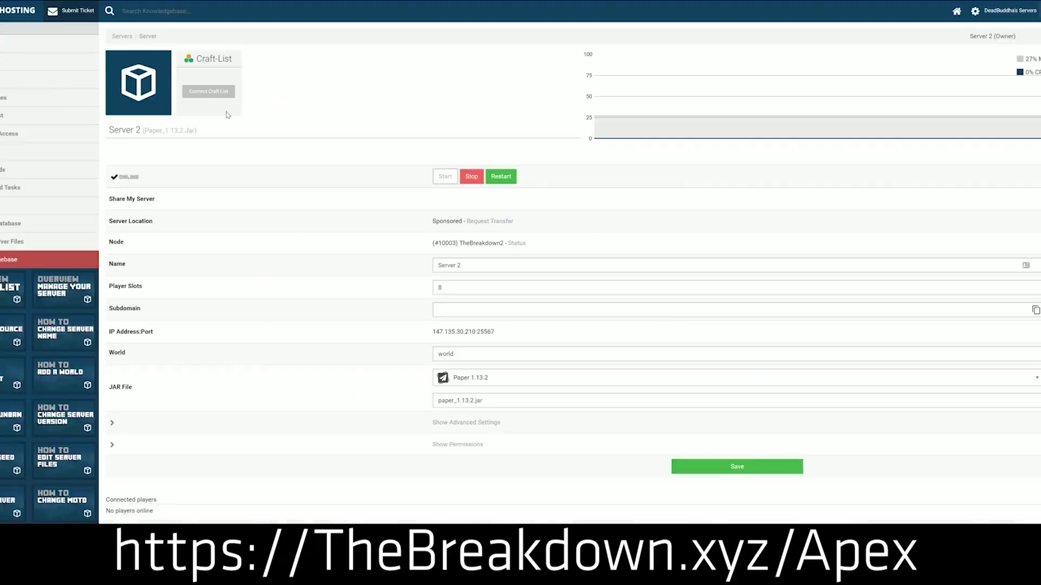
click(490, 384)
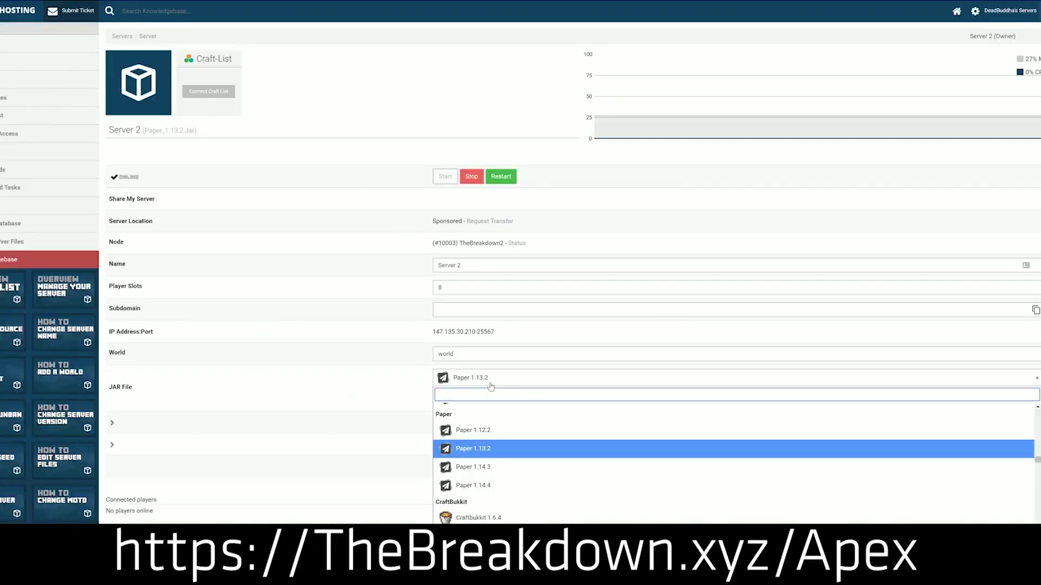
scroll(486, 455, down, 10)
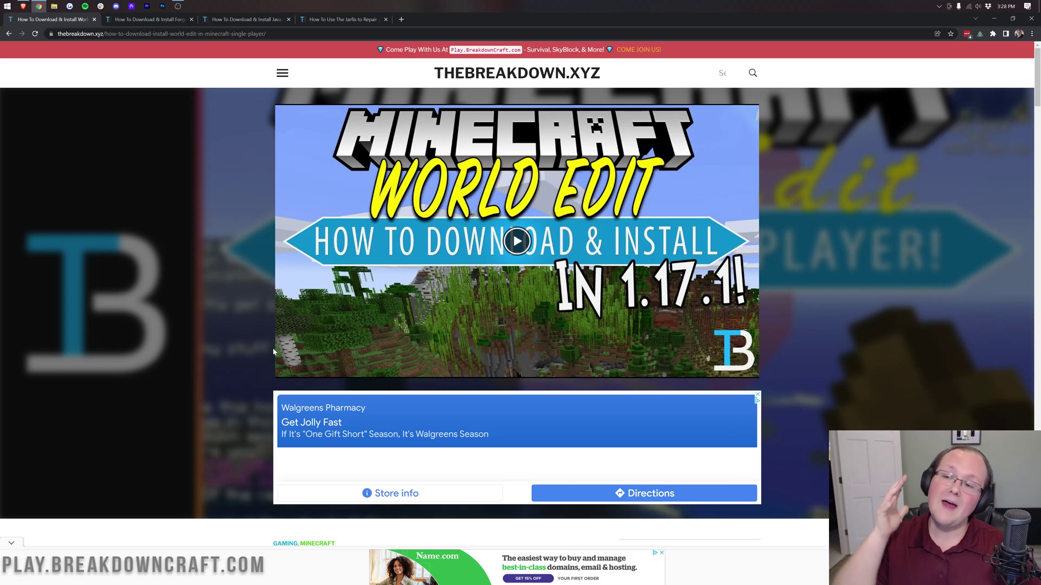
Download the WorldEdit 7.2.8 file for Minecraft 1.18 through the download link in the single-player WorldEdit guide.
scroll(274, 336, down, 6)
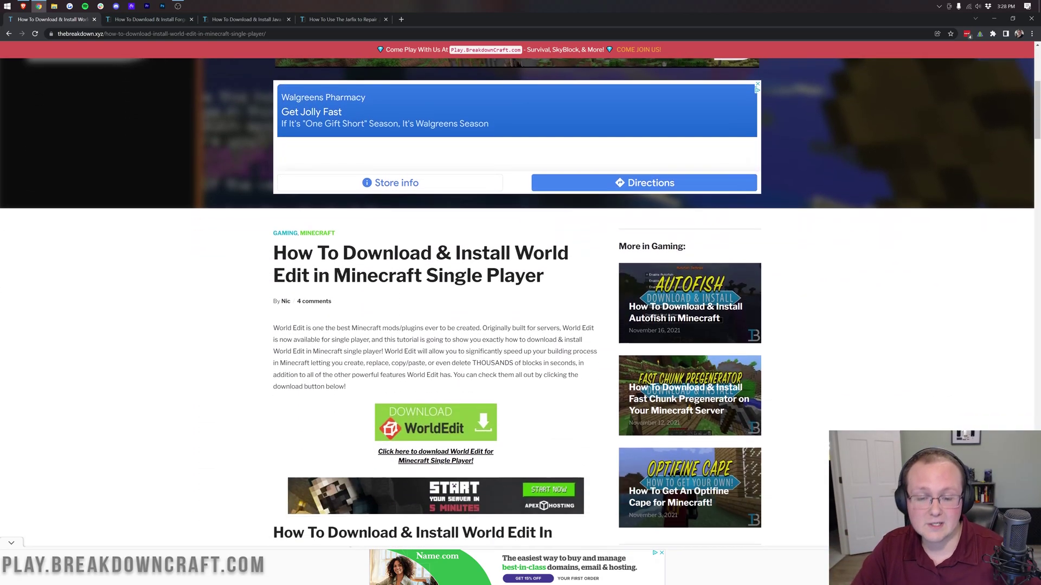
scroll(517, 302, down, 2)
drag(334, 179, 486, 180)
click(486, 179)
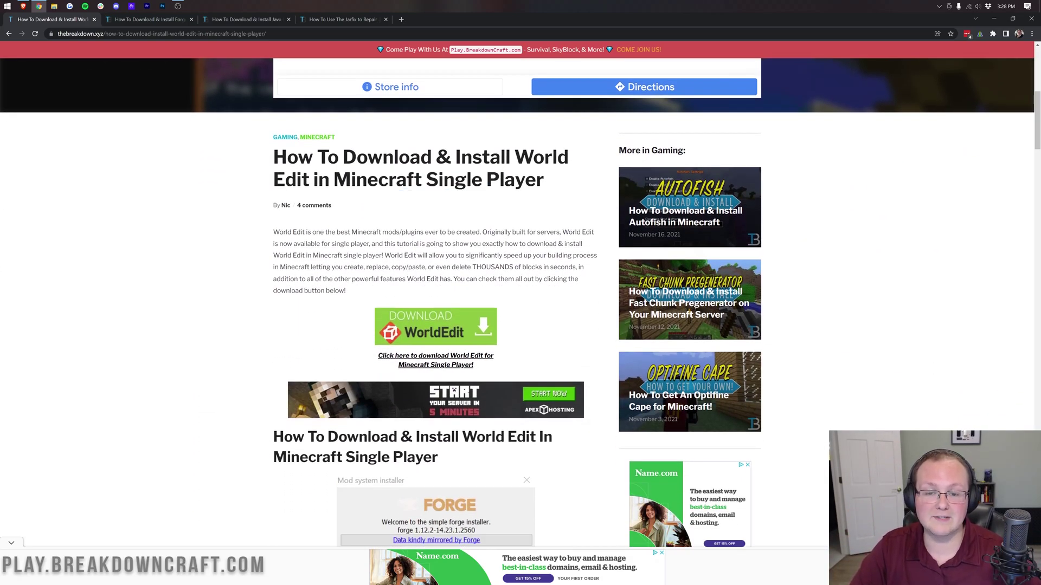
scroll(692, 229, up, 8)
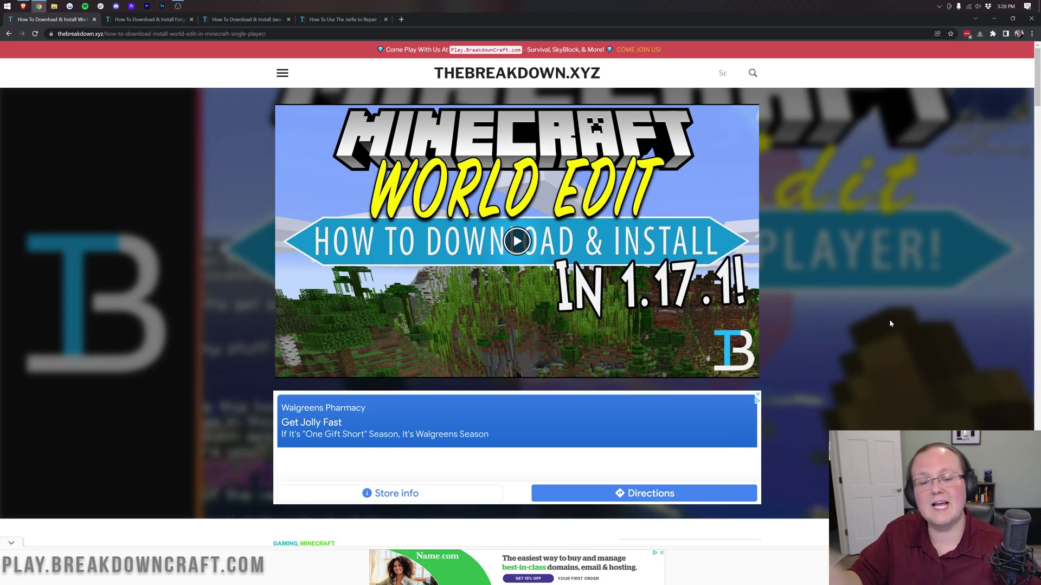
scroll(387, 271, down, 9)
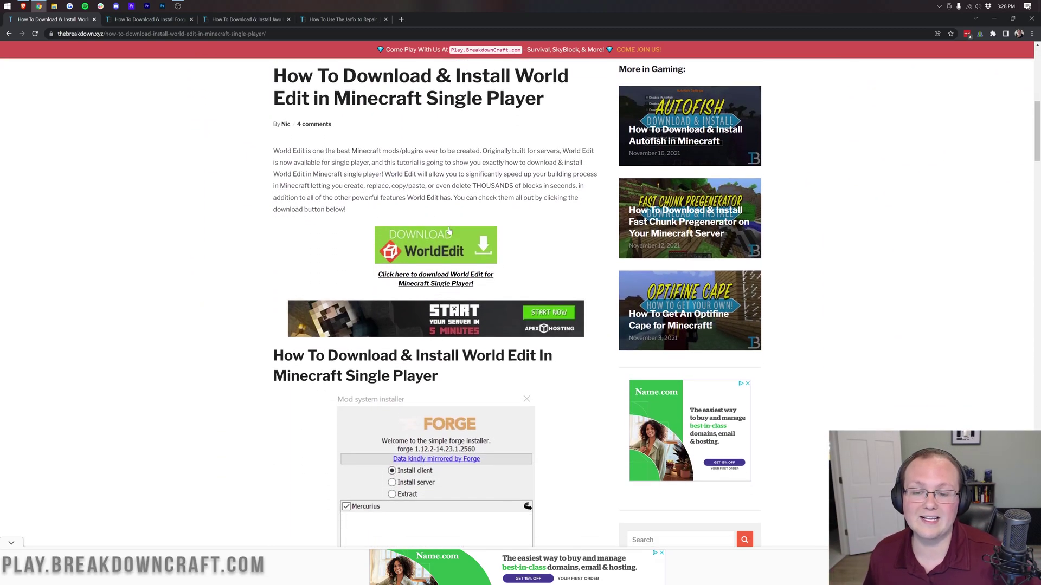
click(402, 248)
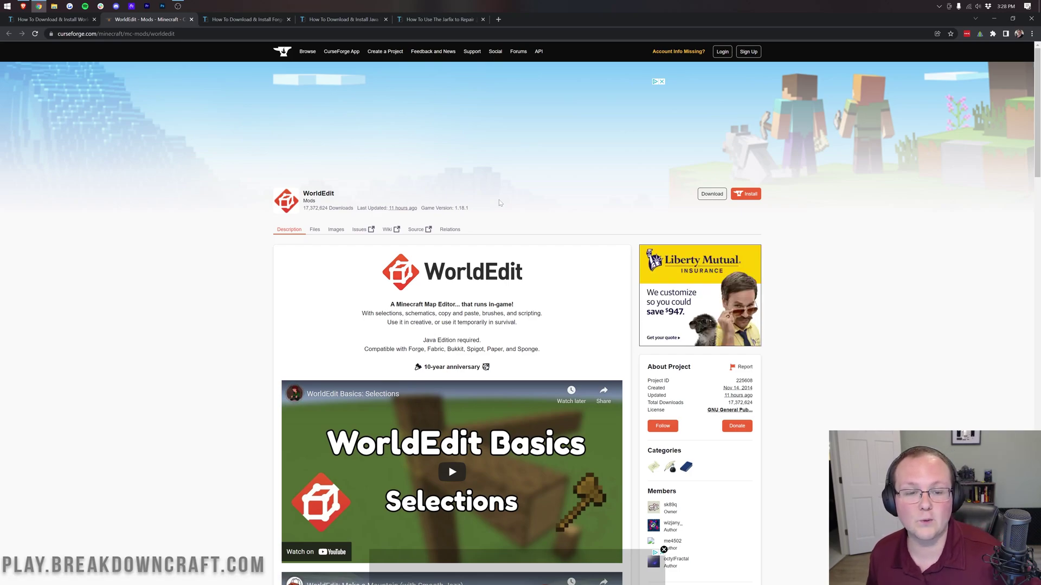
scroll(661, 217, down, 7)
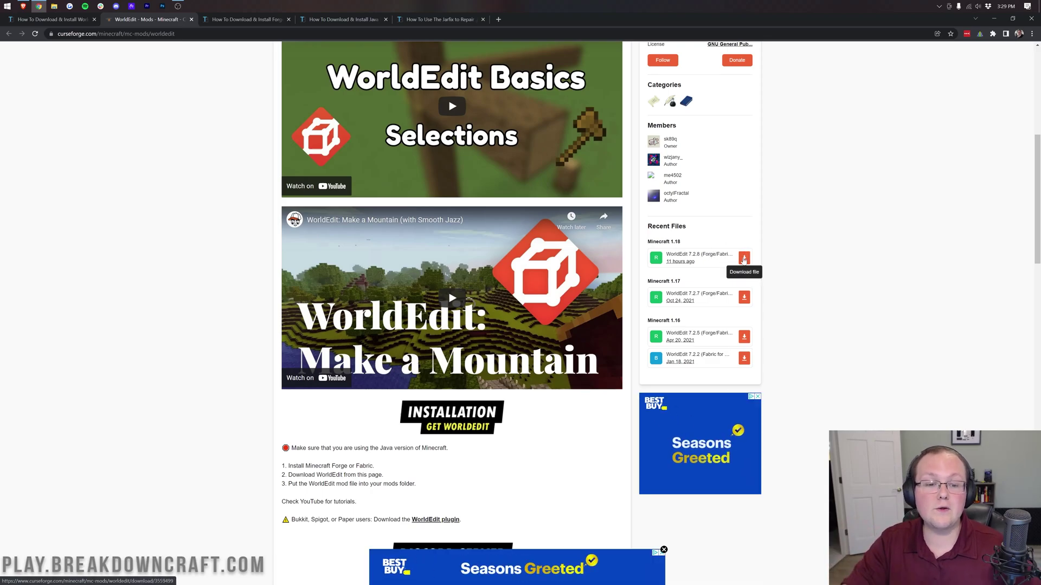
click(743, 259)
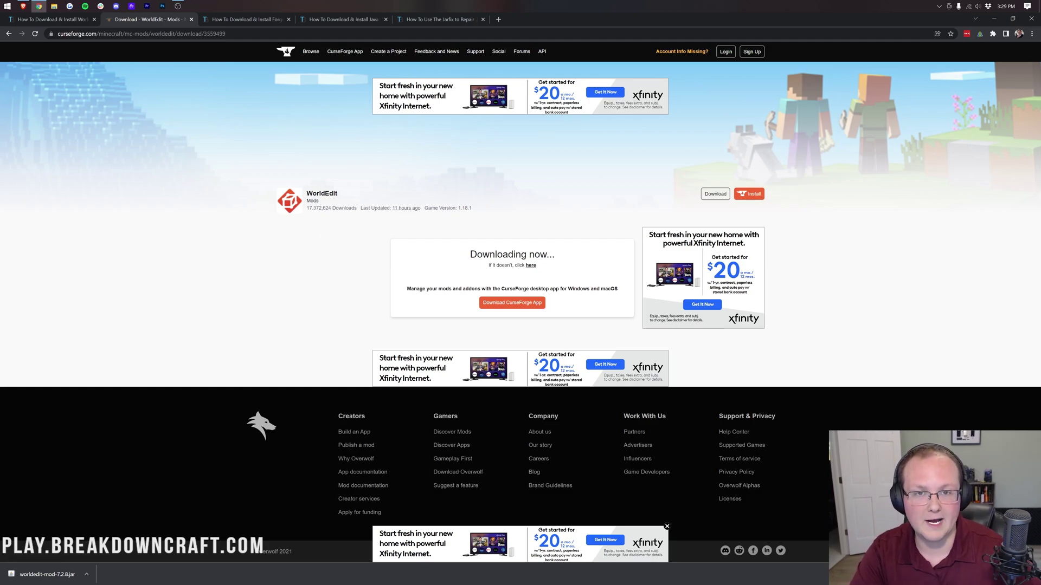
Open the Forge downloads page through the download link in the Forge installation guide.
click(241, 20)
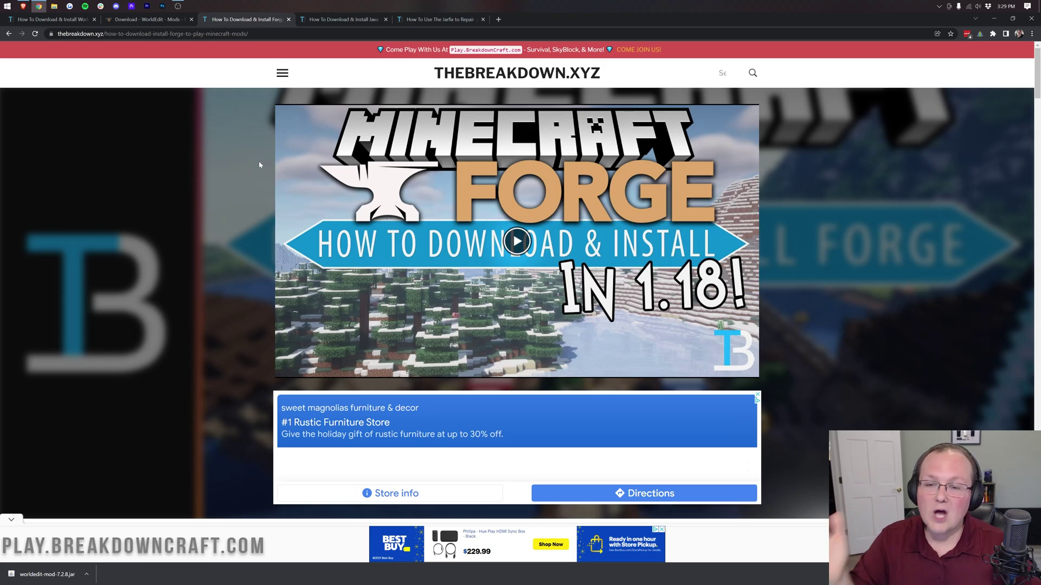
scroll(259, 165, down, 10)
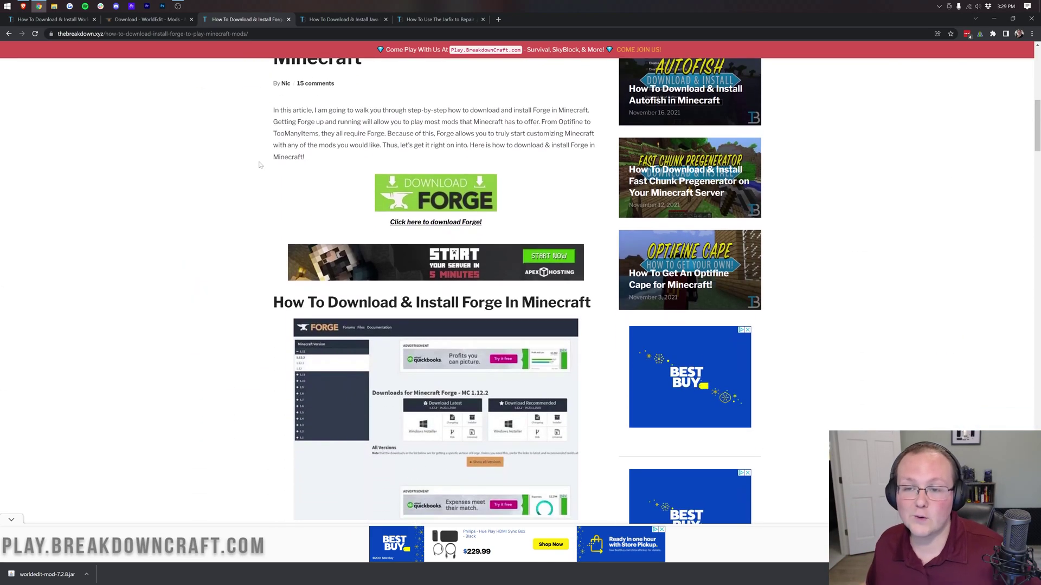
scroll(259, 164, up, 2)
scroll(259, 164, up, 8)
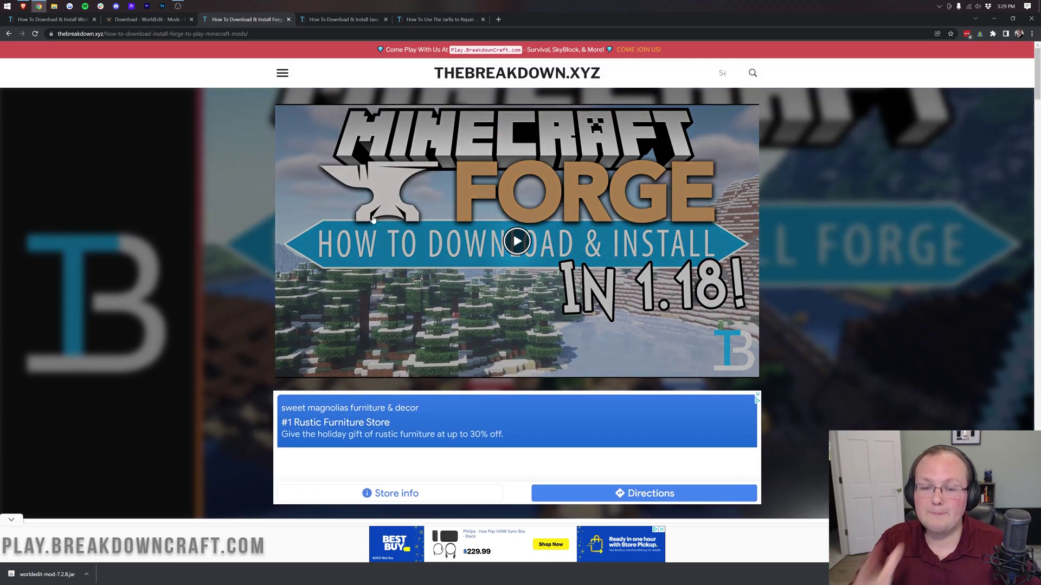
scroll(373, 220, down, 5)
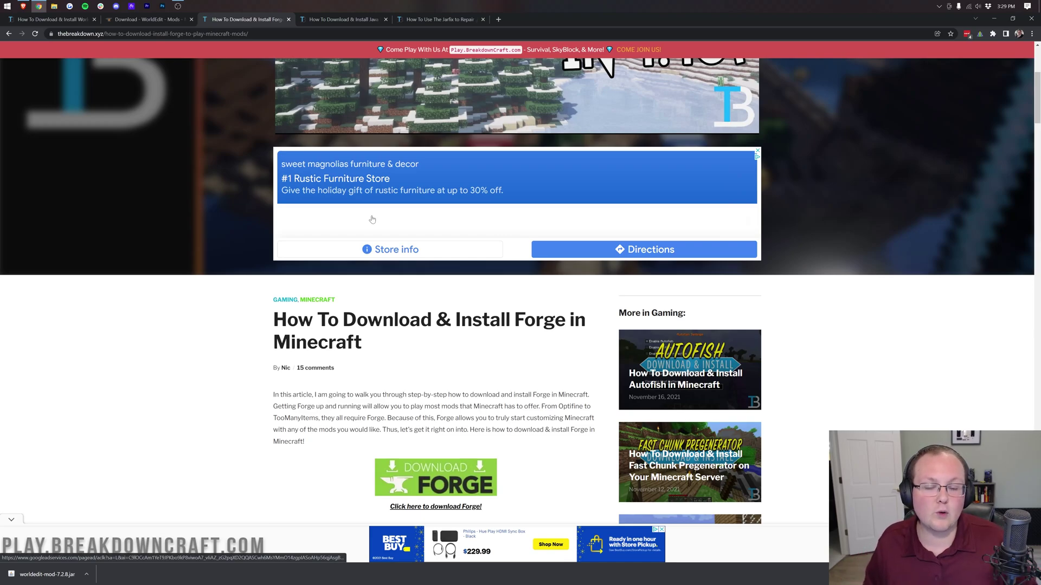
scroll(372, 219, down, 3)
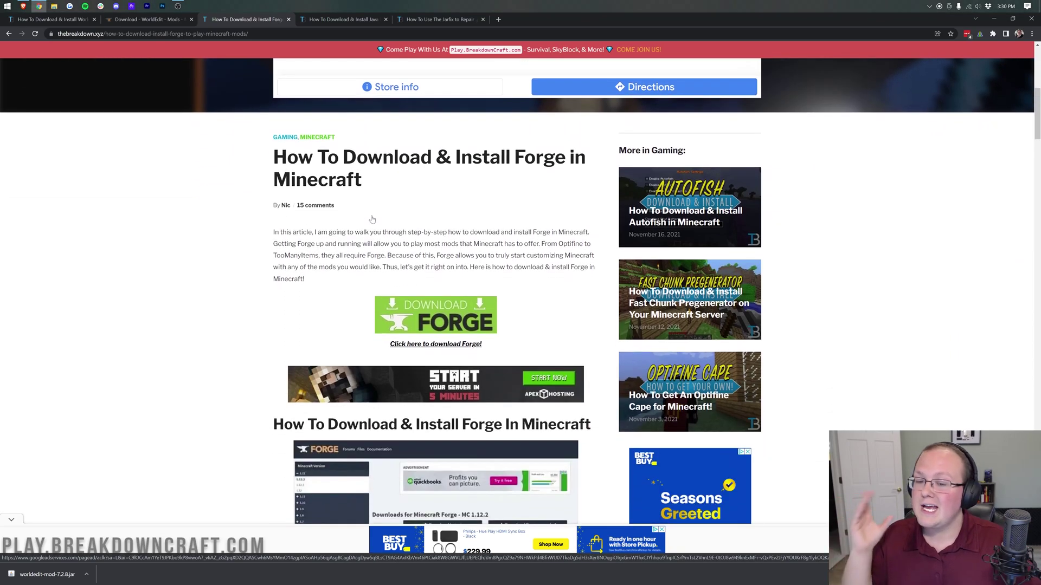
click(409, 315)
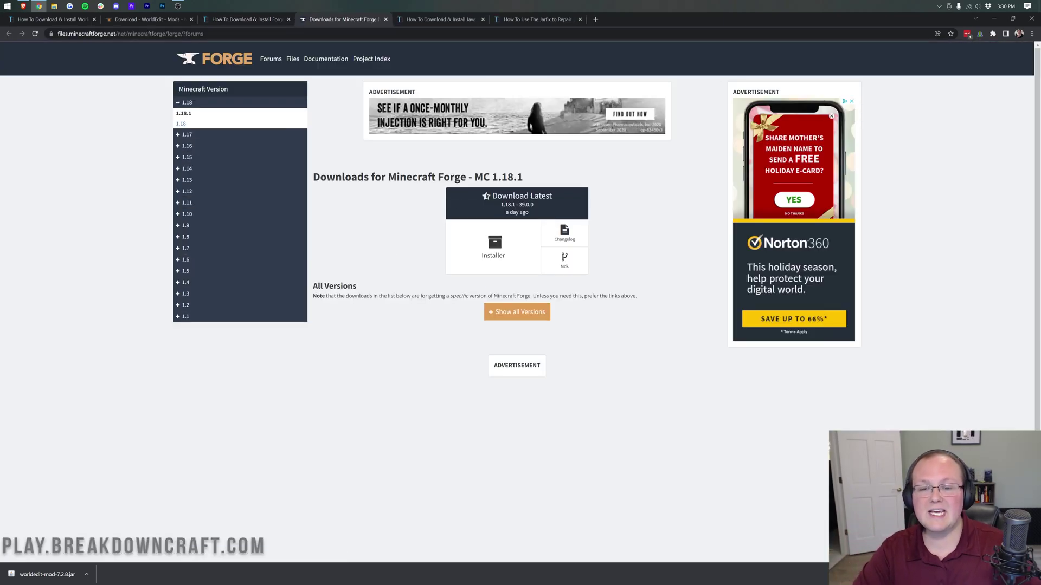
Download the latest Forge installer for Minecraft 1.18.1, skipping the advertisement page.
drag(475, 177, 530, 182)
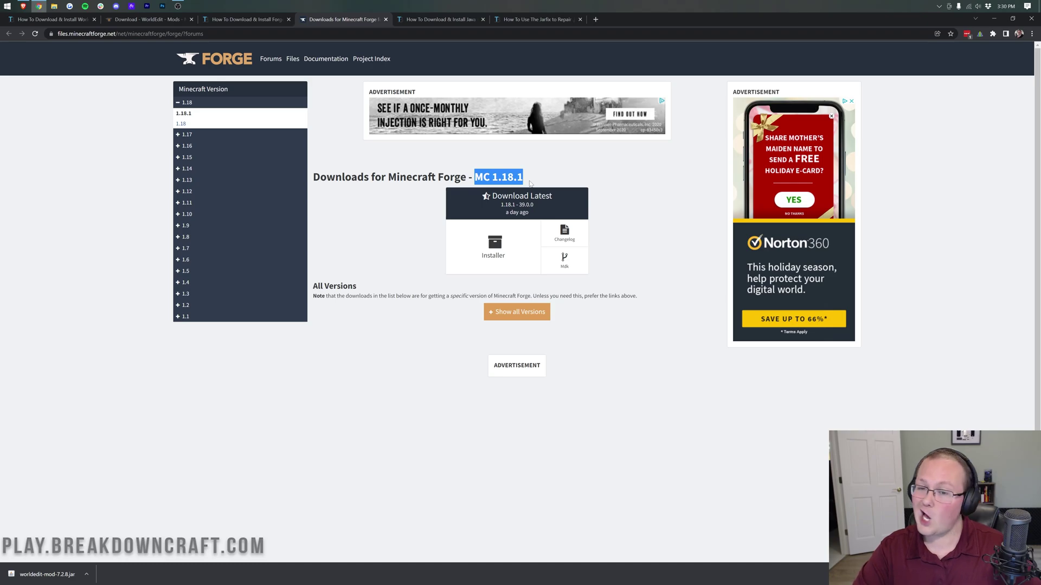
click(530, 182)
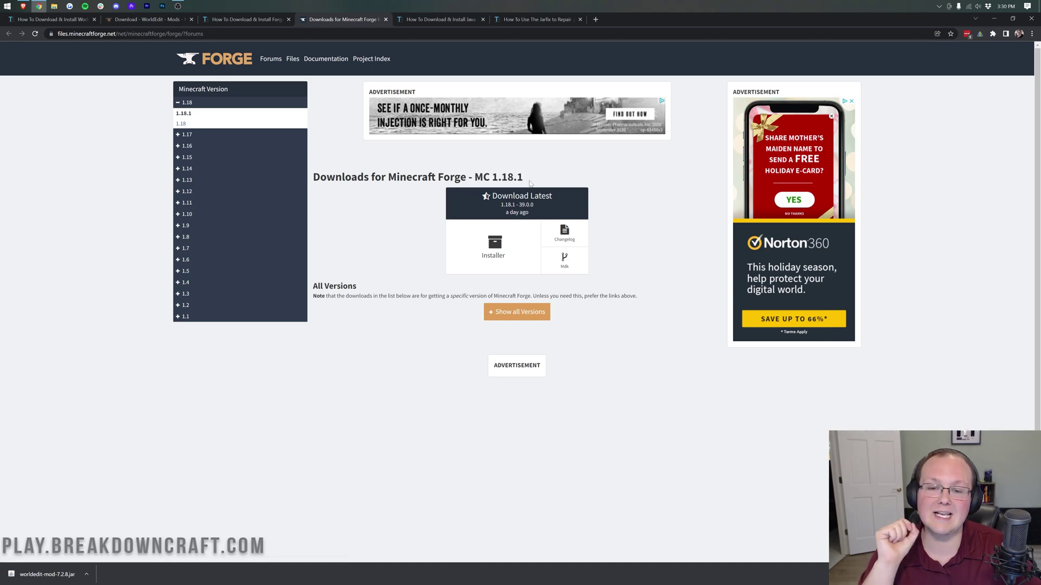
click(213, 105)
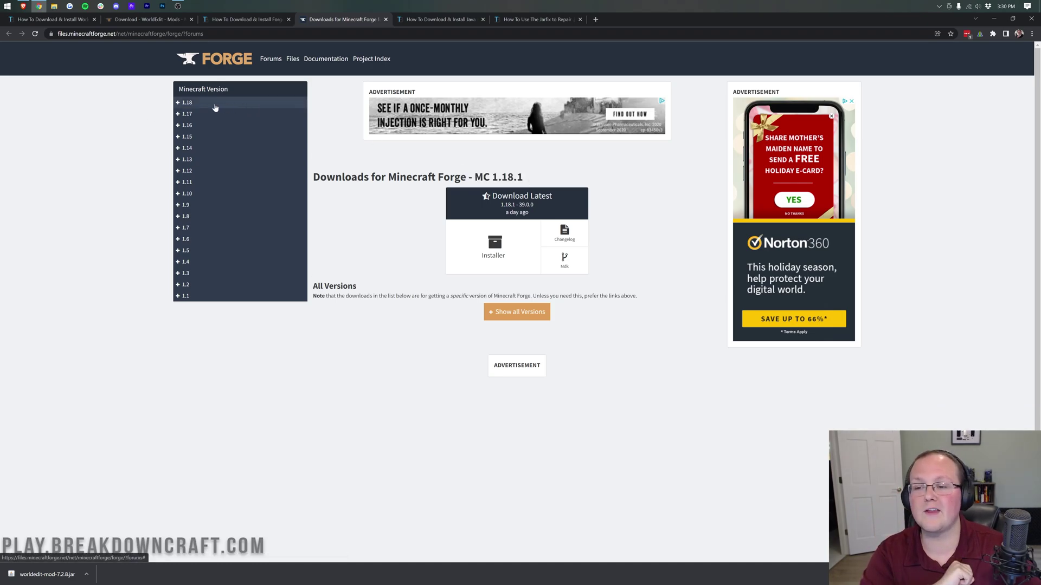
click(183, 104)
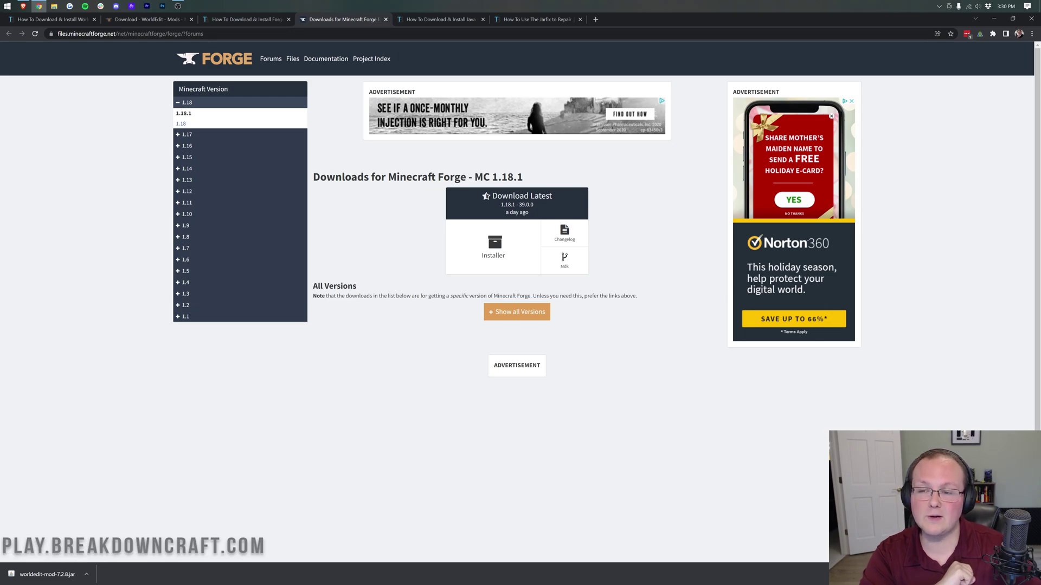
double_click(507, 177)
click(575, 184)
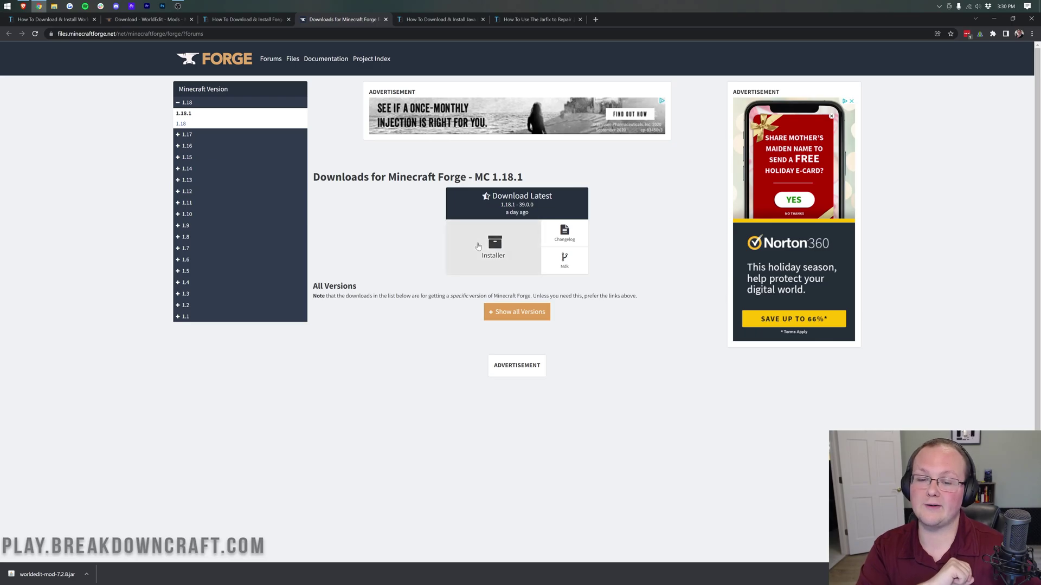
click(464, 253)
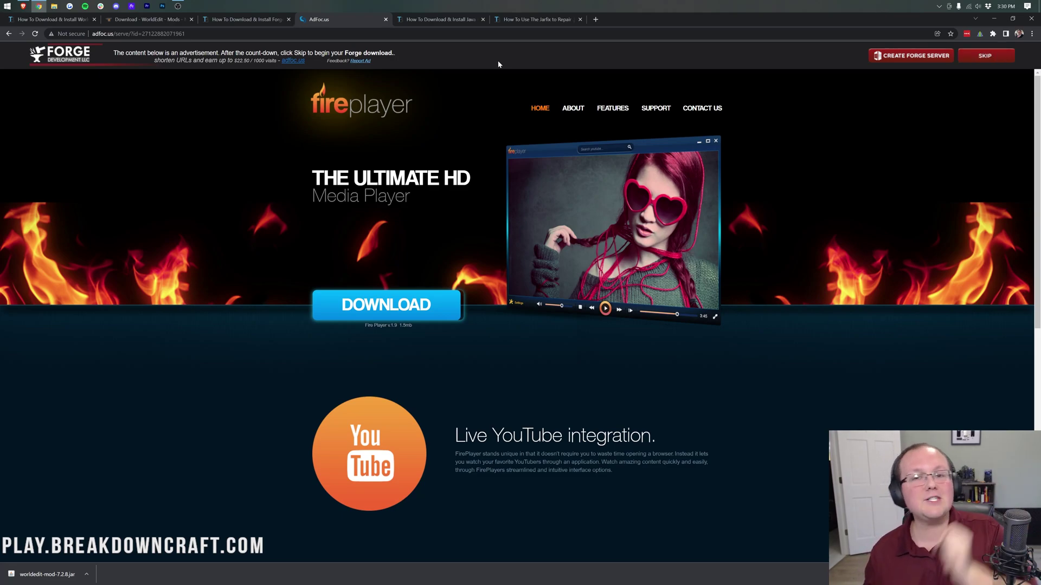
click(991, 62)
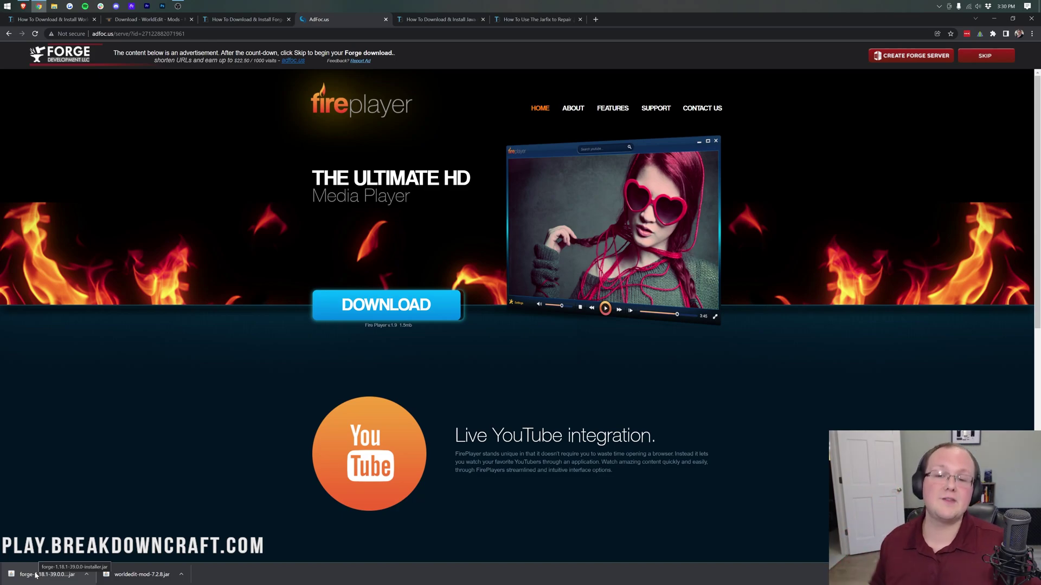
Minimize the browser and move the downloaded Forge and WorldEdit JAR files from the Downloads folder to the desktop.
click(438, 20)
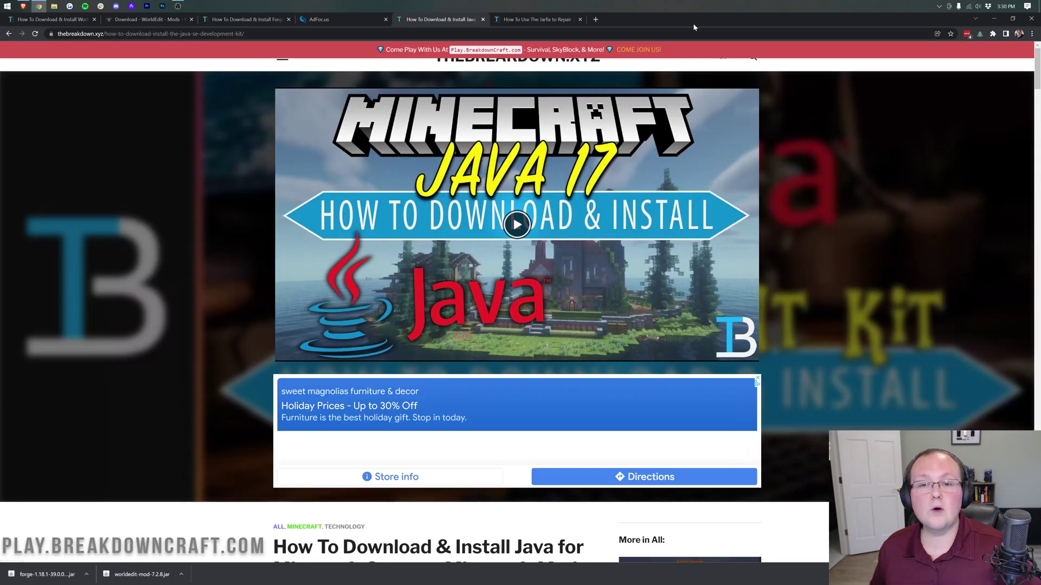
click(994, 20)
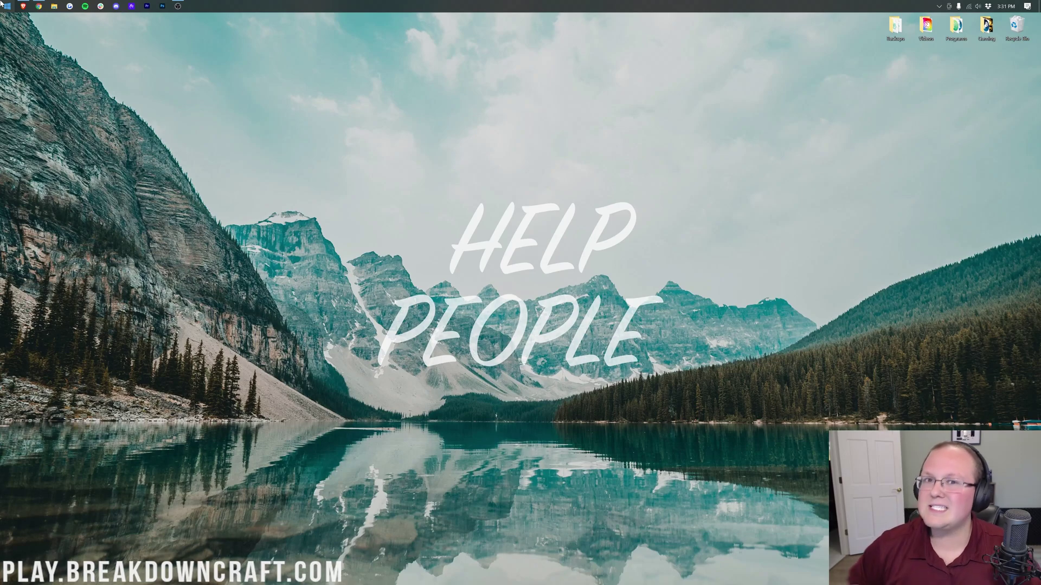
click(2, 3)
text(down)
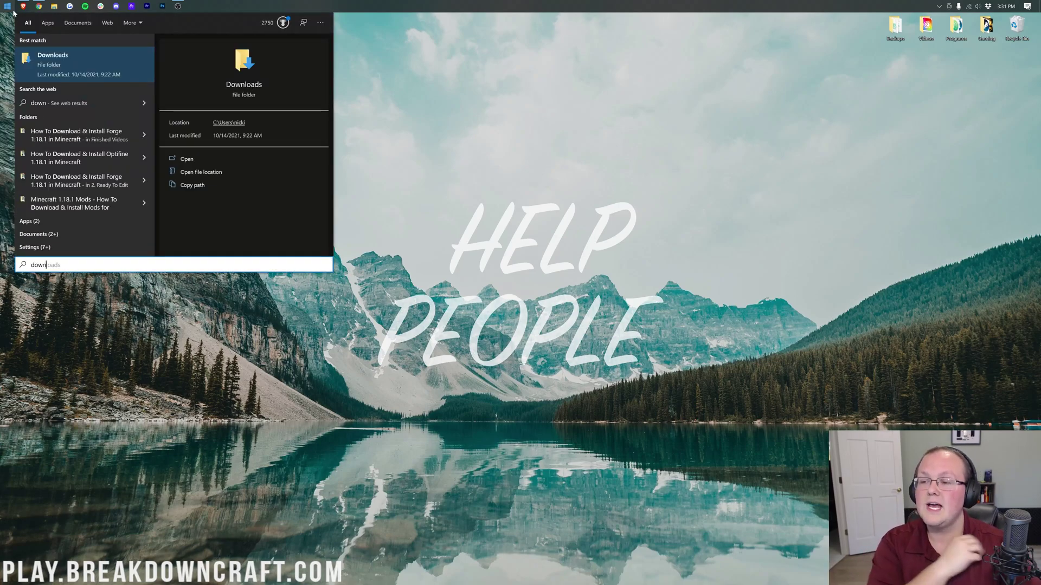
key(Return)
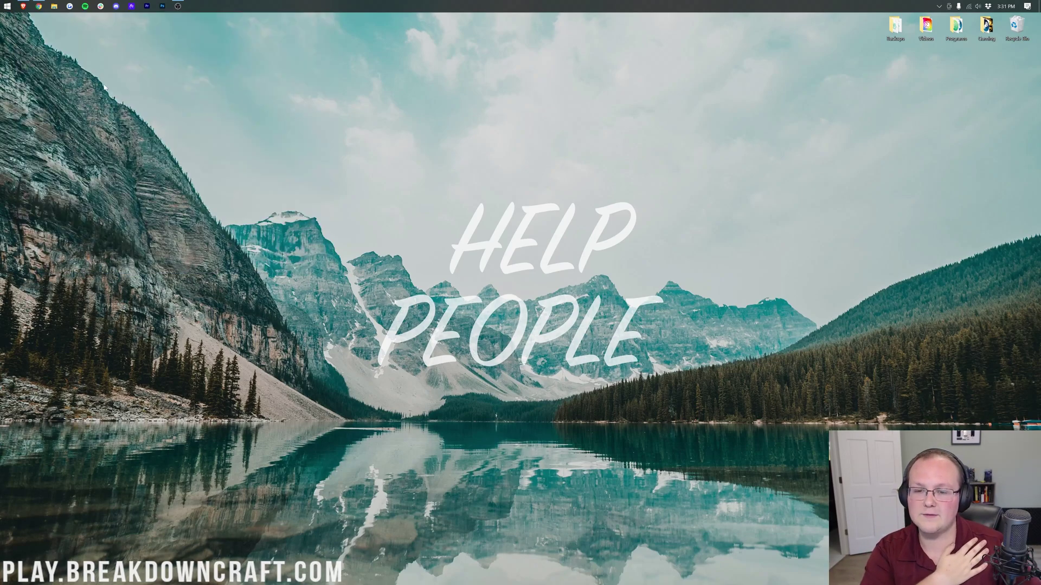
drag(401, 277, 535, 106)
click(745, 167)
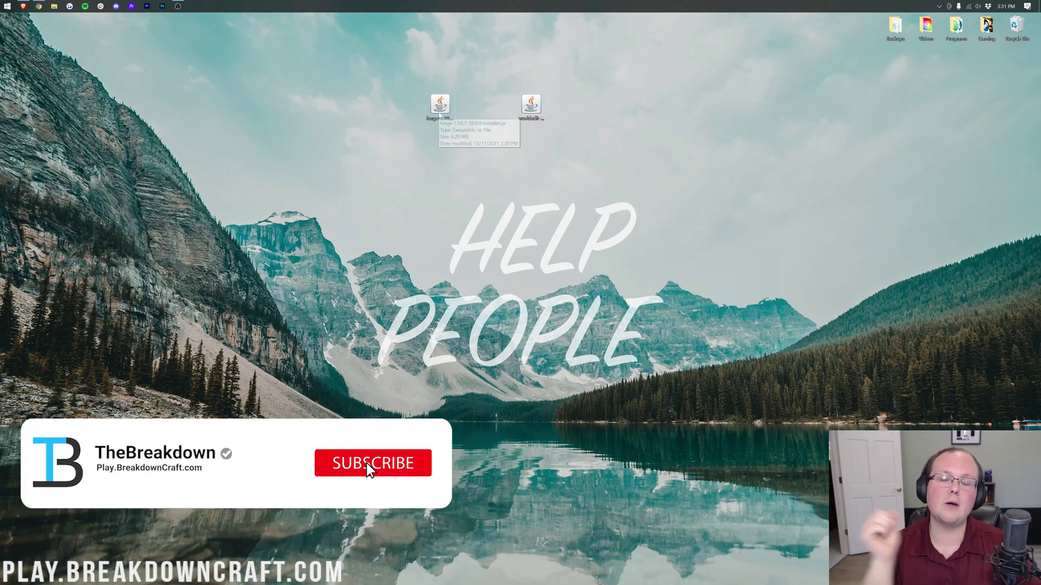
Open the Forge installer with Java(TM) Platform SE binary, and close the installer window without installing.
right_click(440, 107)
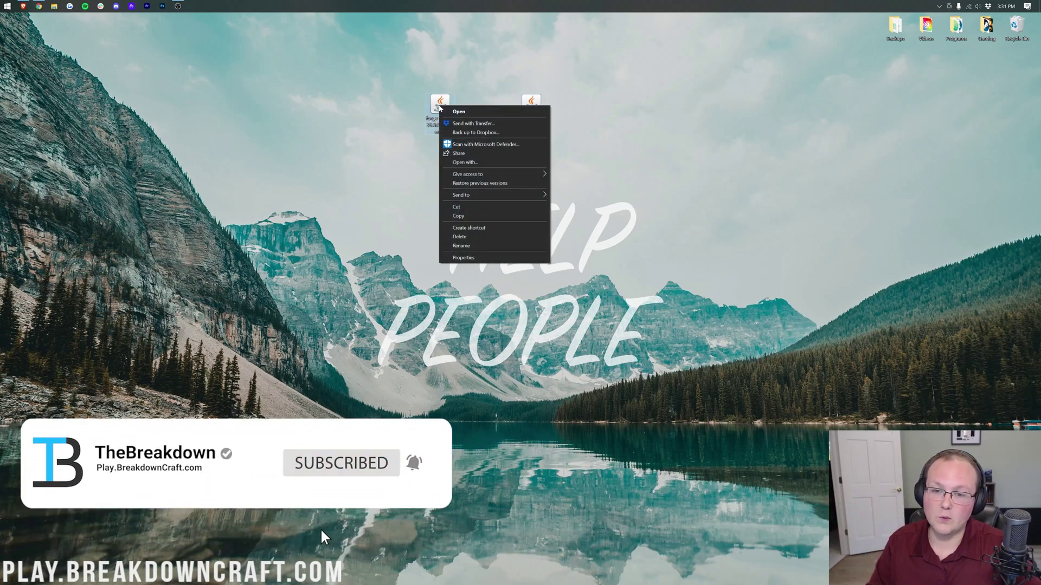
click(465, 162)
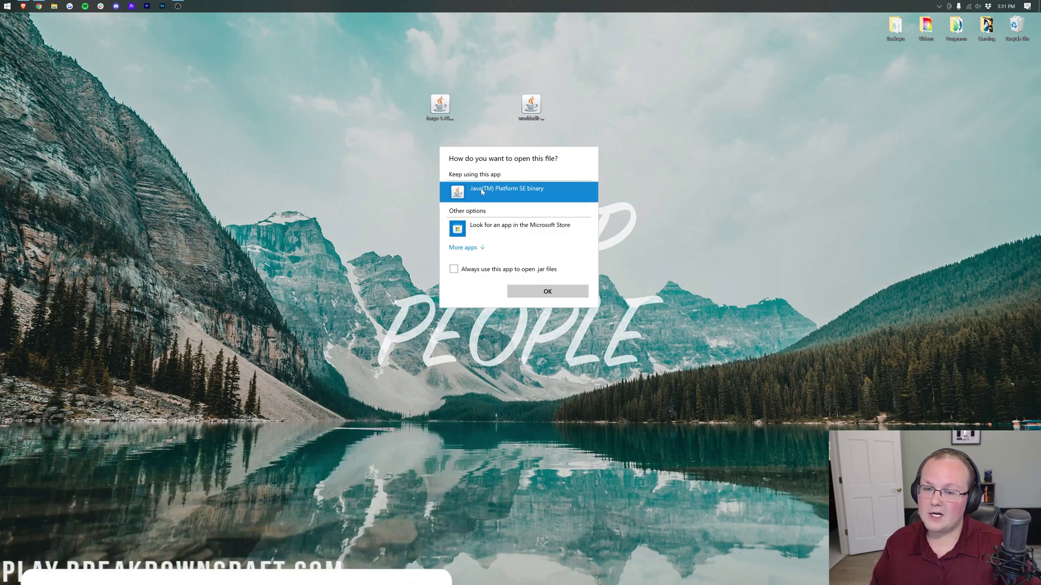
click(528, 269)
click(528, 270)
click(521, 291)
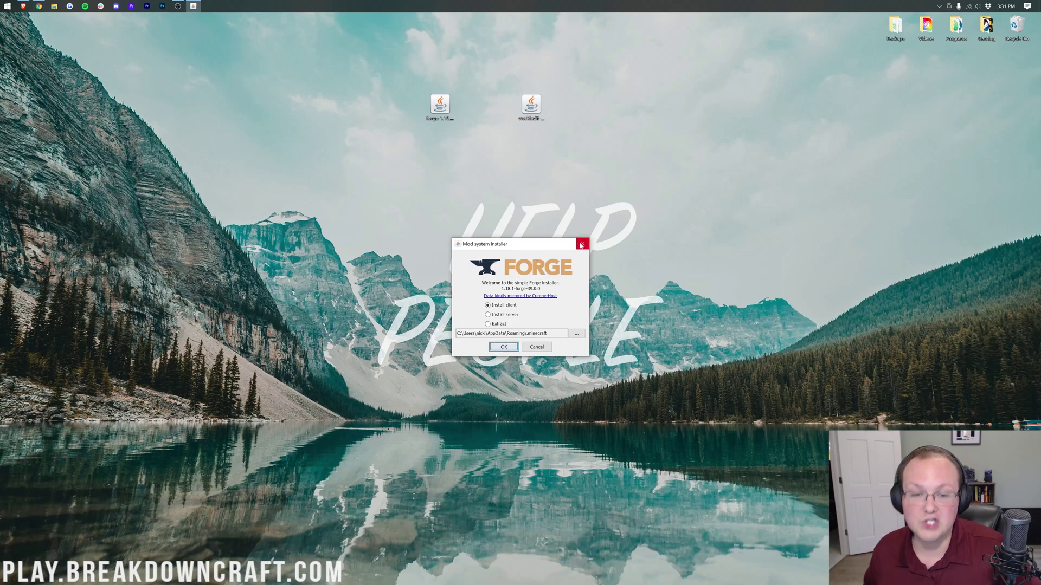
click(581, 245)
right_click(581, 245)
click(353, 173)
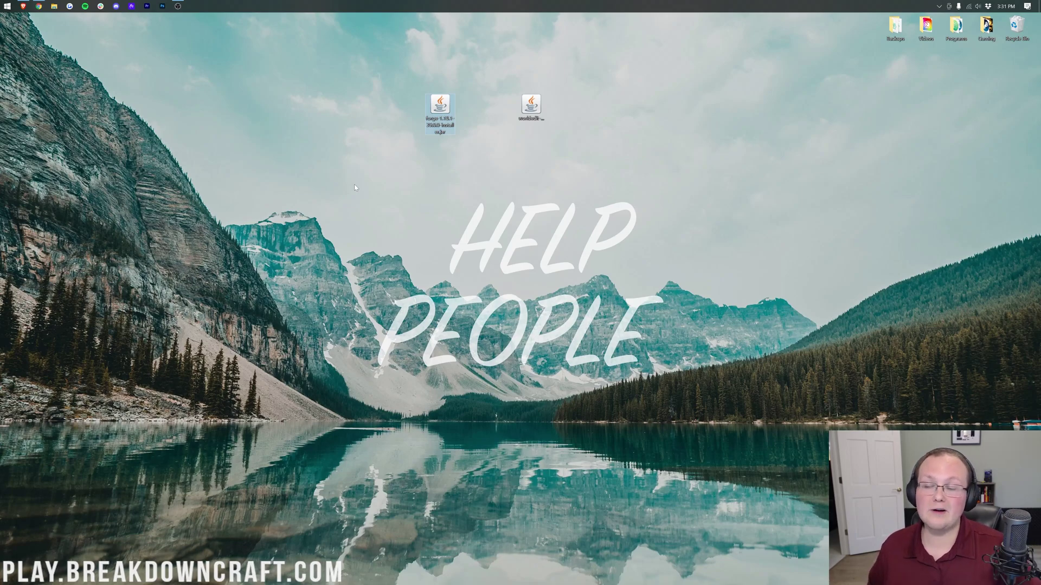
Bring the browser back up and look through the guide on downloading and installing Java for Minecraft.
click(39, 6)
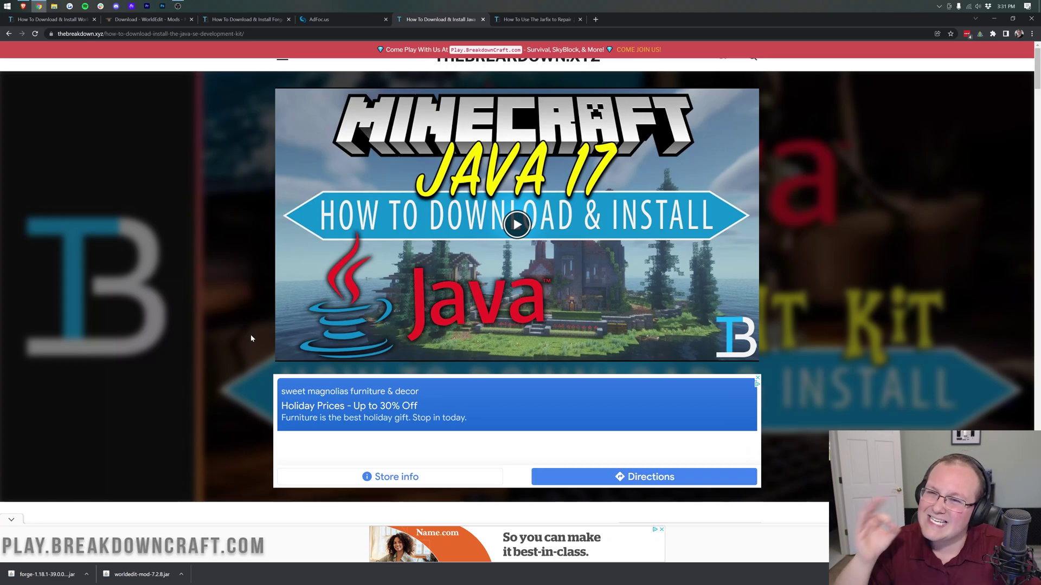
scroll(478, 371, down, 9)
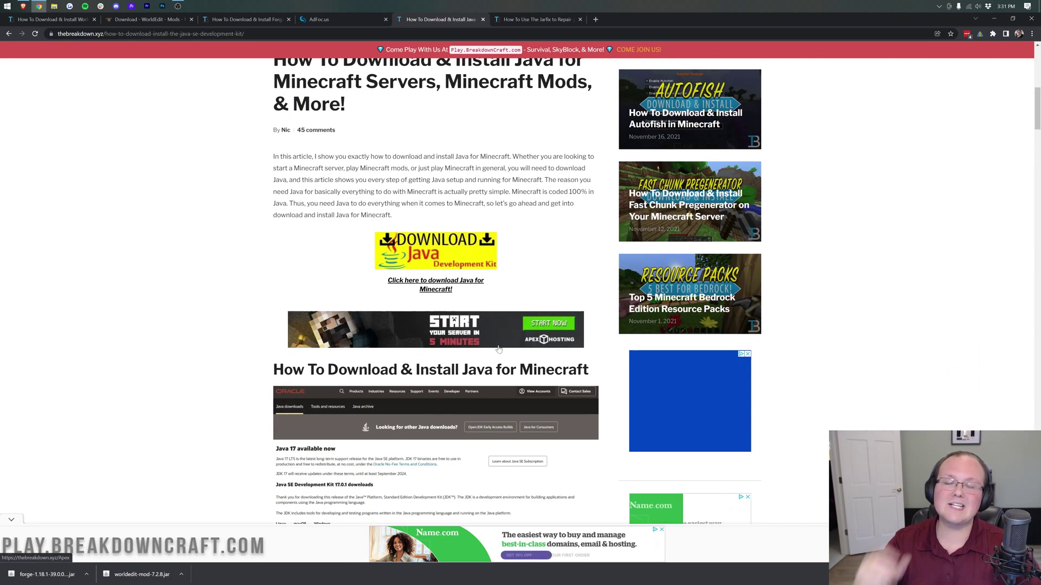
scroll(479, 371, up, 2)
scroll(478, 371, up, 7)
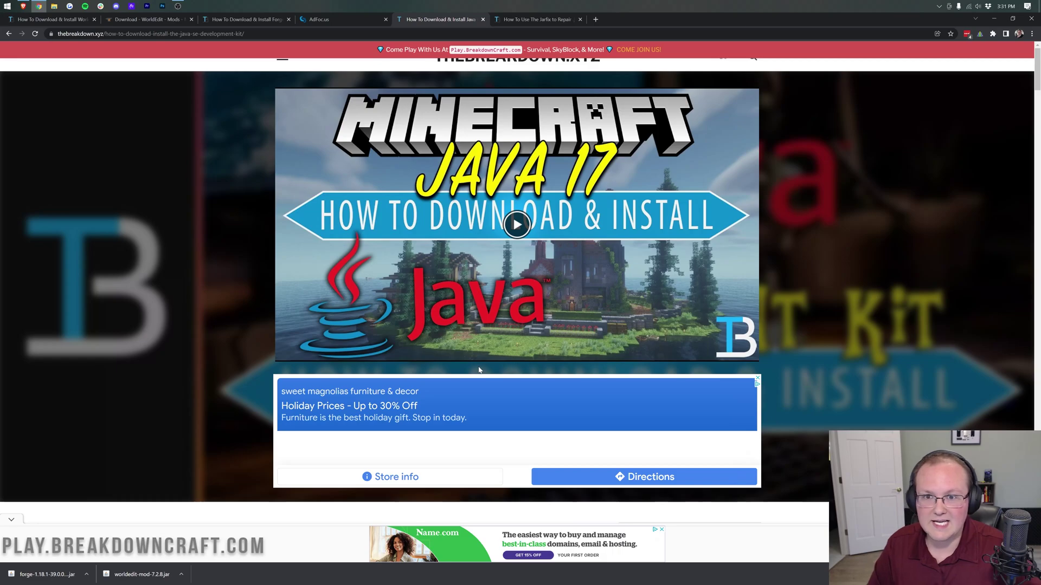
scroll(470, 326, down, 8)
scroll(469, 323, up, 5)
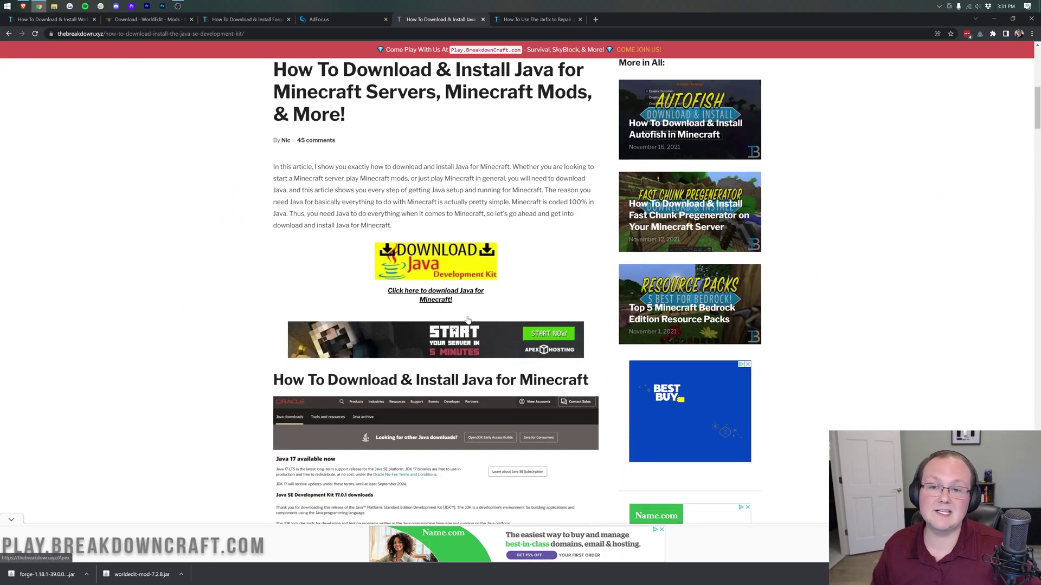
scroll(468, 321, up, 4)
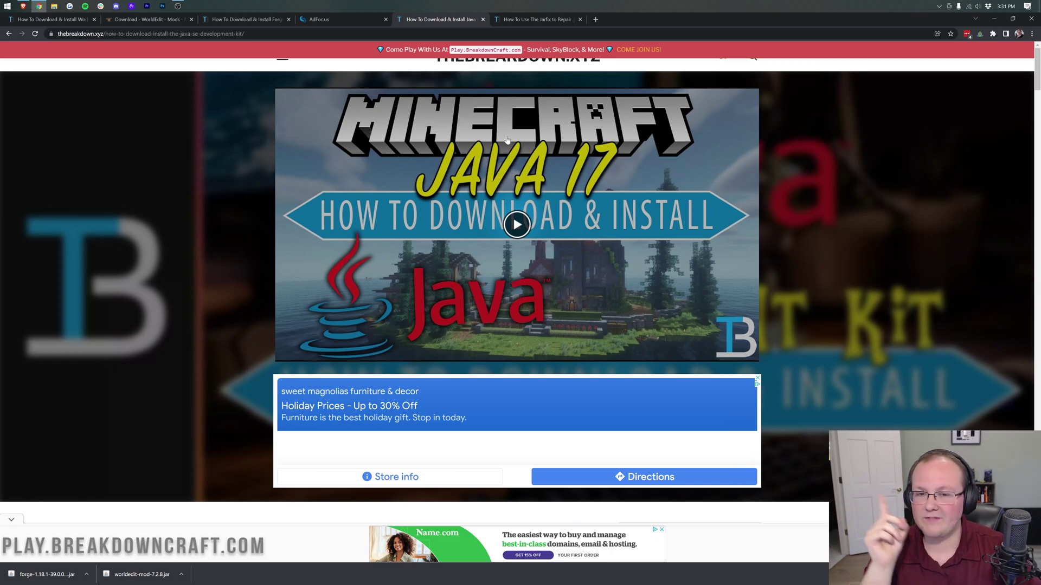
View the guide on repairing .jar files with Jarfix, and minimize the browser to return to the desktop.
click(536, 19)
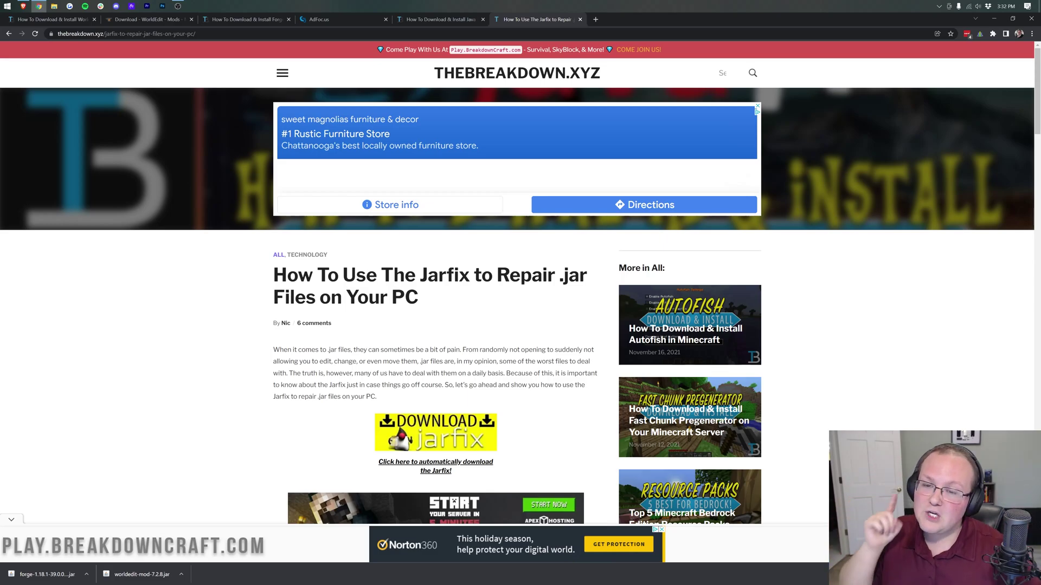
click(436, 20)
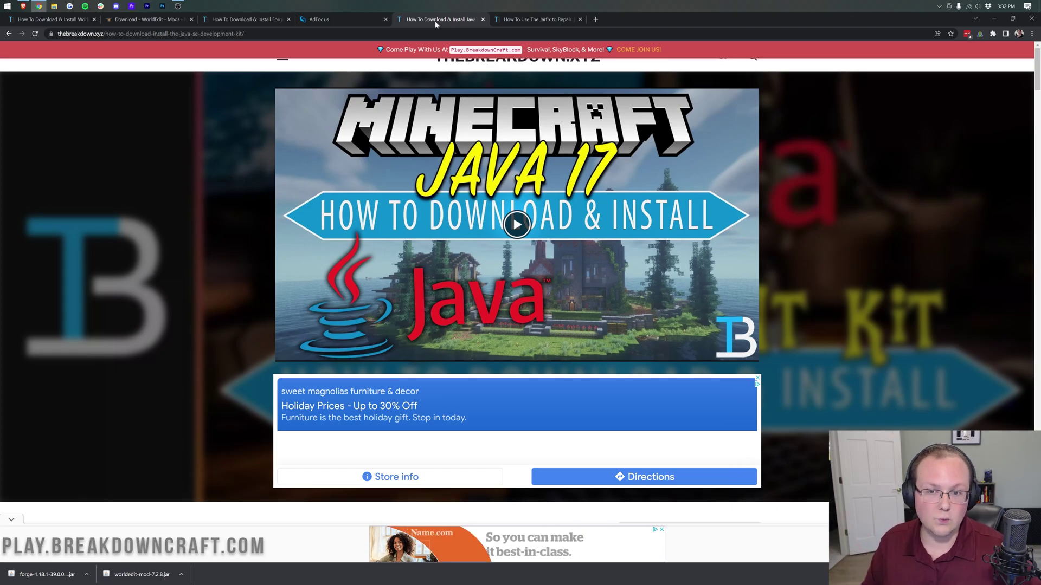
click(515, 22)
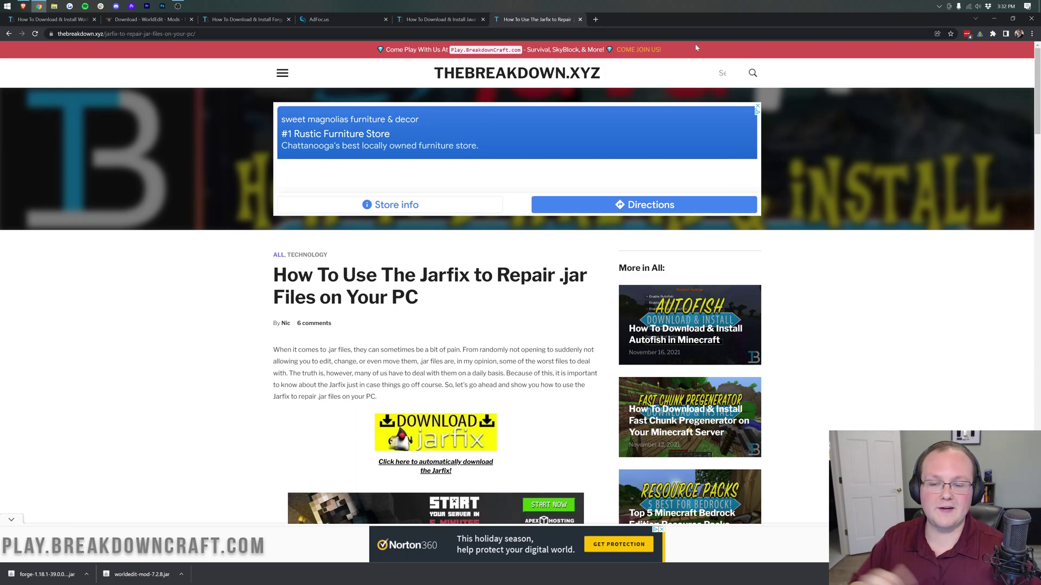
click(1001, 23)
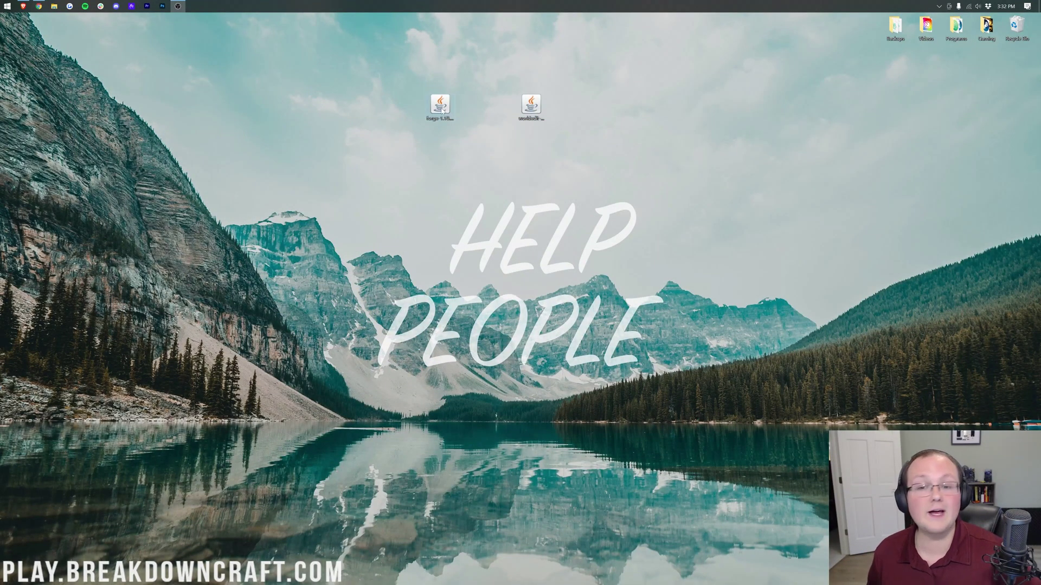
Run the Forge installer with Java(TM) Platform SE binary and install the Forge client for Minecraft 1.18.1.
right_click(442, 110)
click(461, 165)
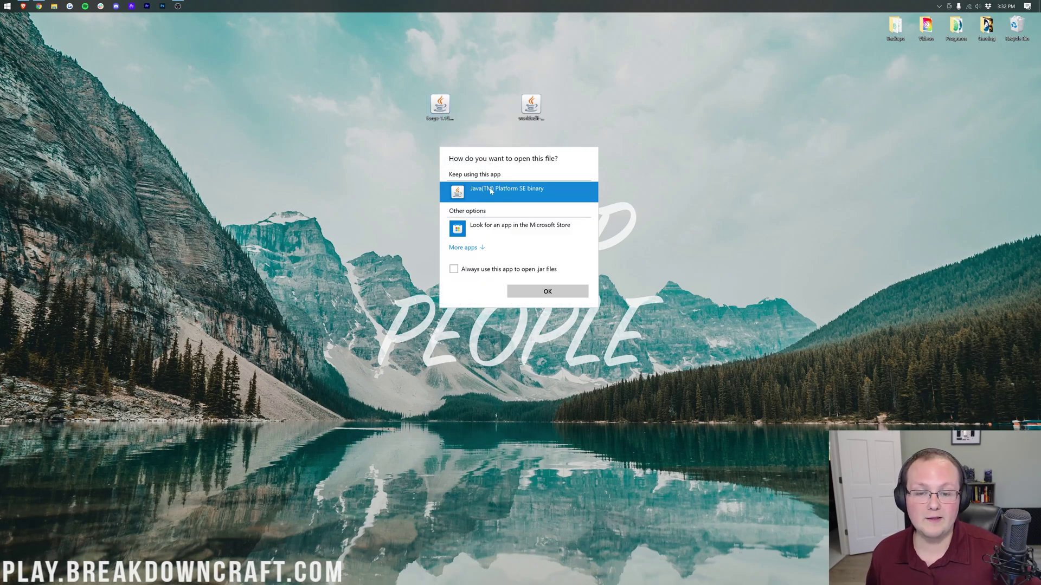
click(541, 293)
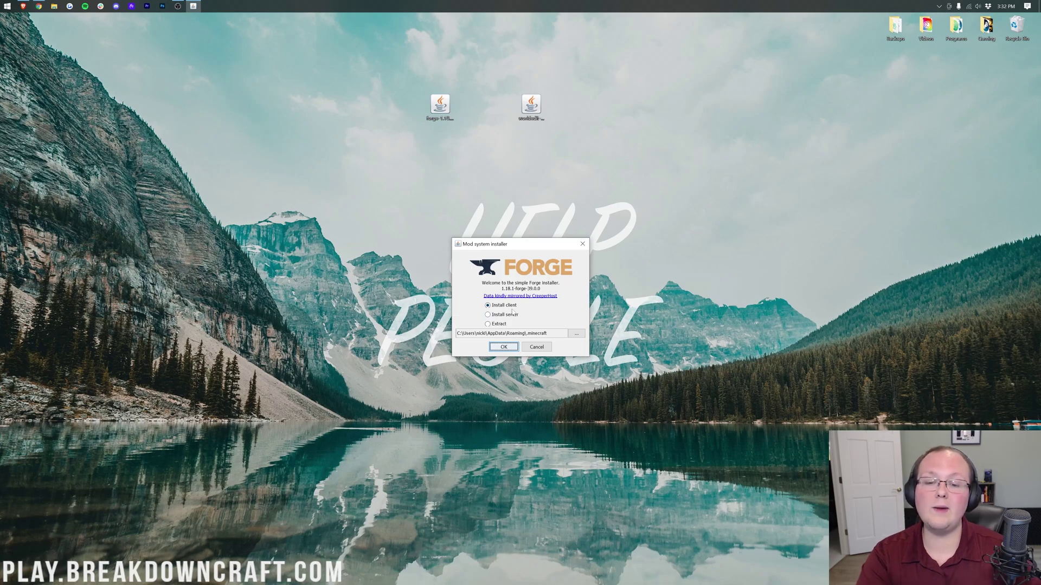
click(512, 308)
click(503, 346)
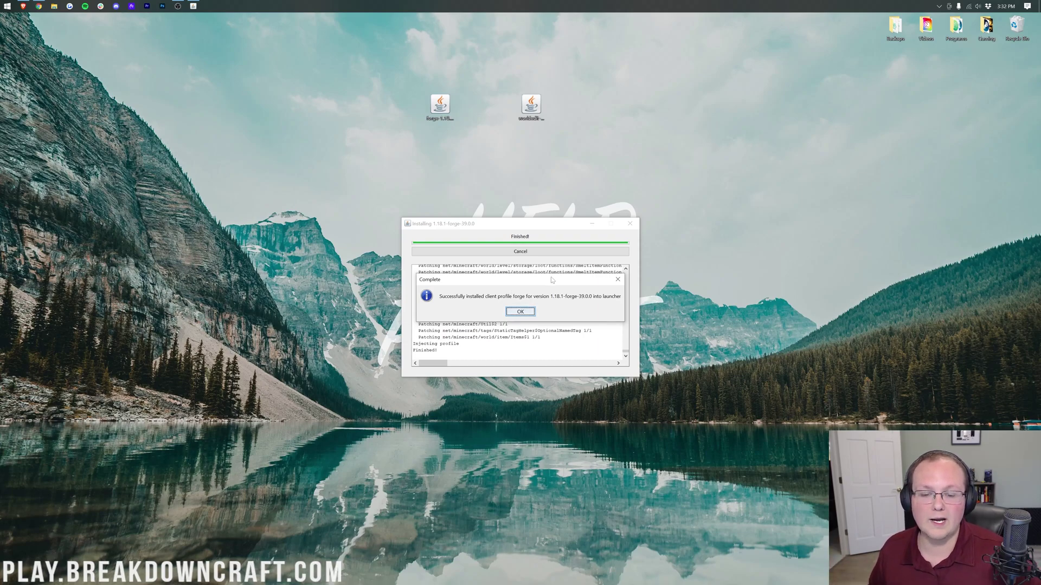
click(520, 313)
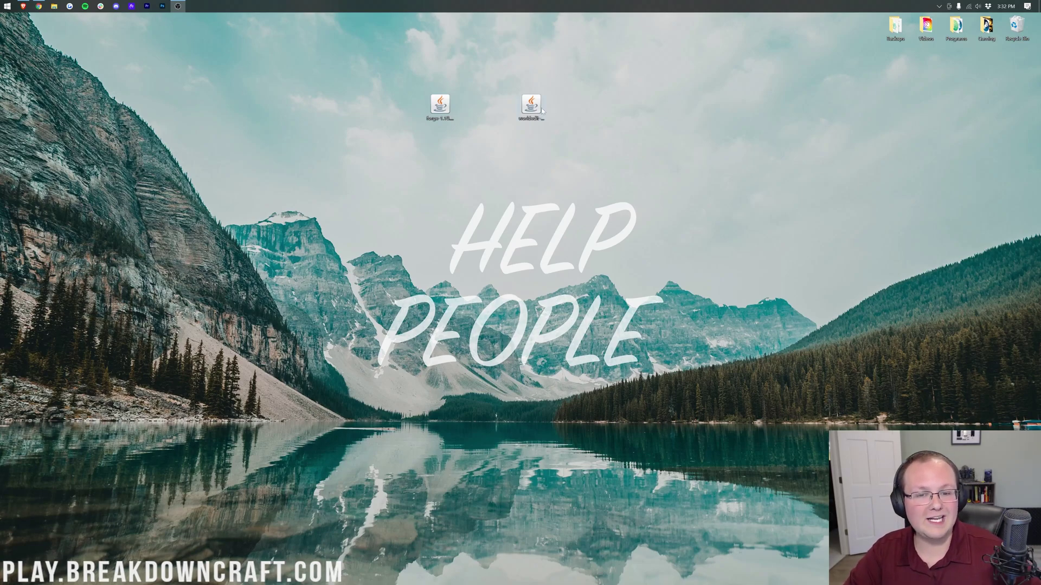
Move the Forge installer from the desktop to the Recycle Bin and open the Minecraft Launcher.
drag(439, 106, 987, 35)
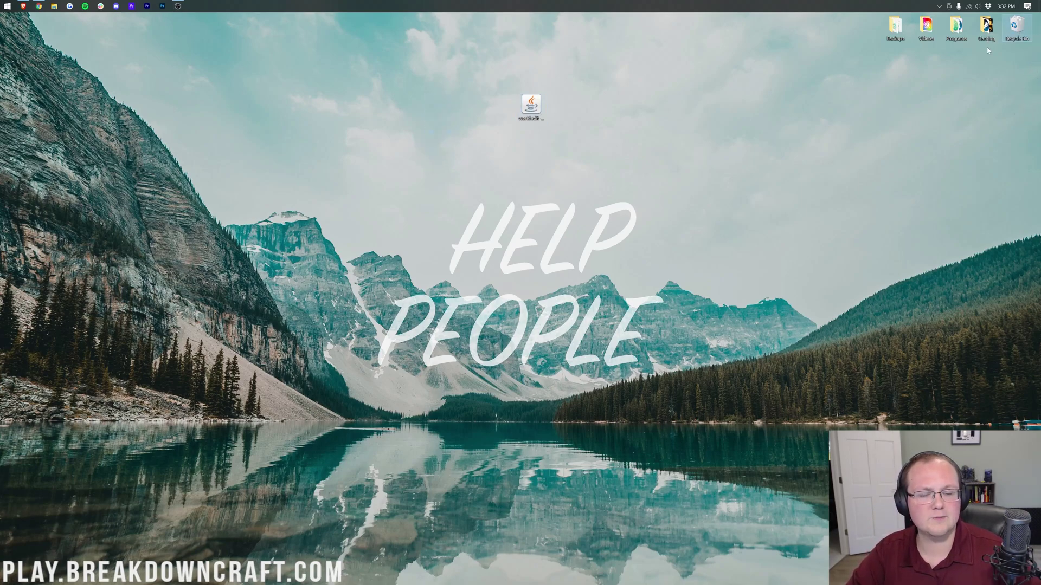
click(530, 107)
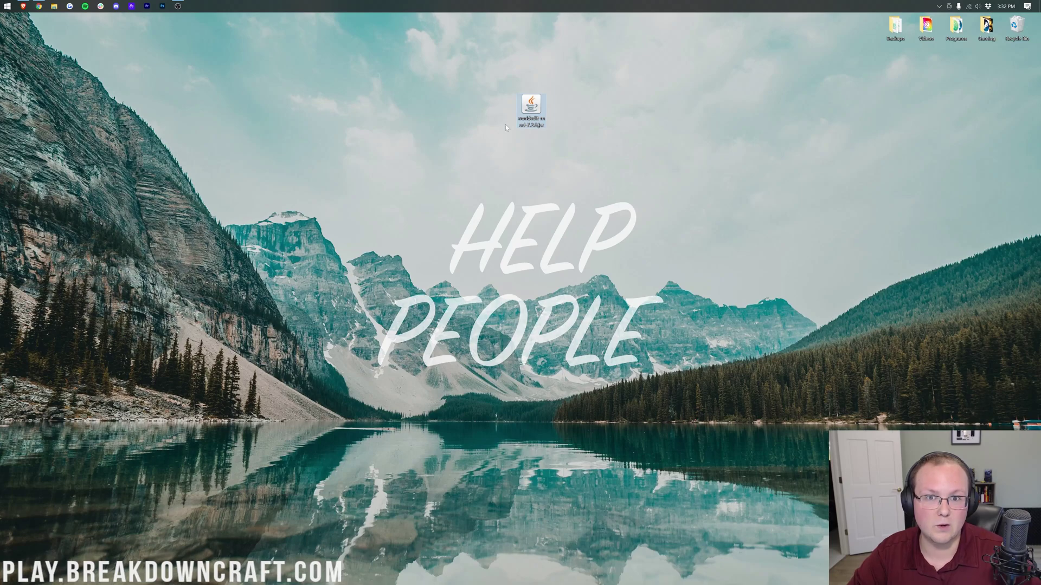
click(3, 4)
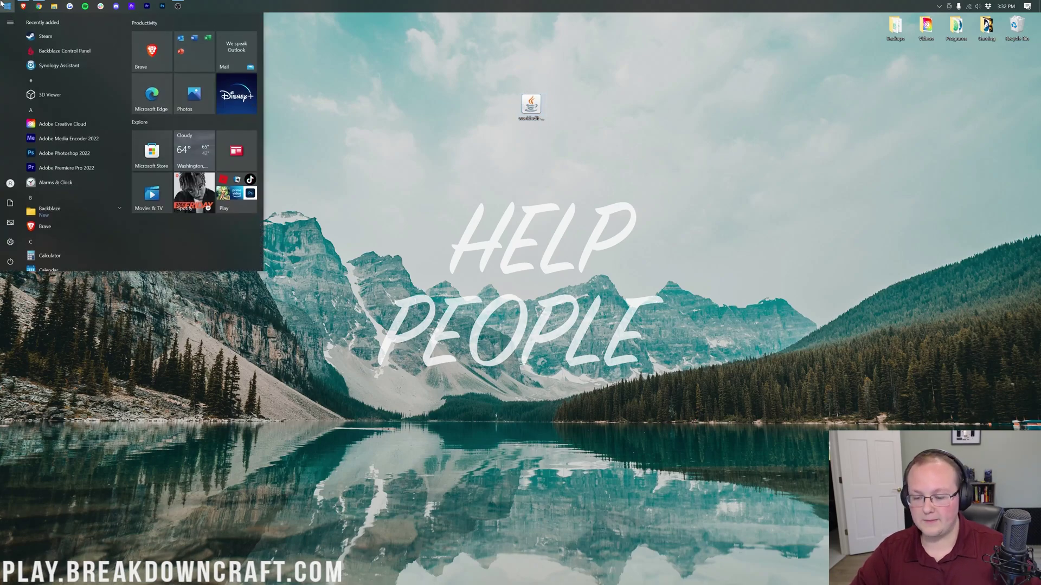
text(mine)
key(Return)
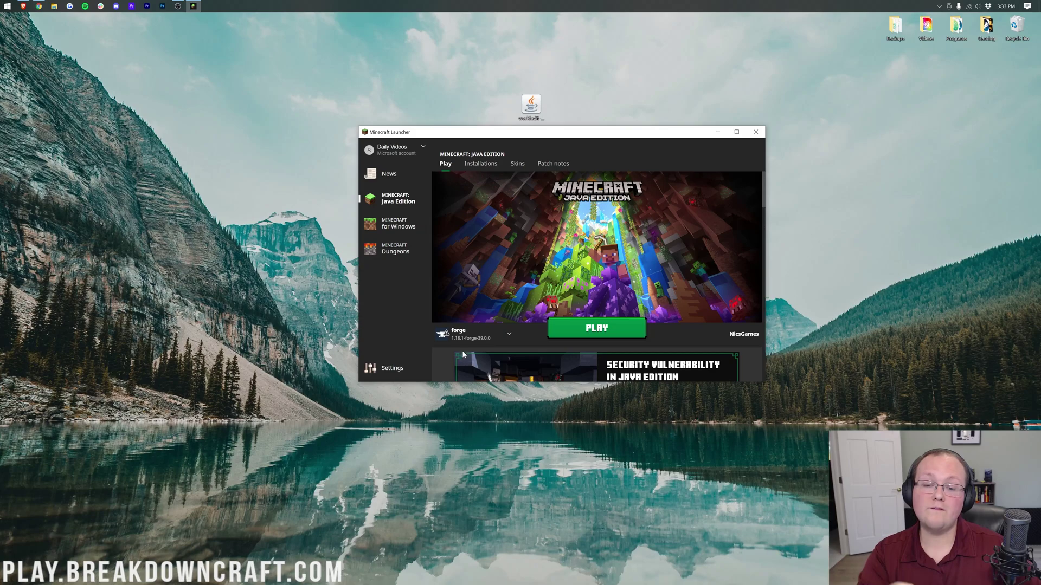
Check the launcher's list of playable versions for the forge profile.
click(467, 341)
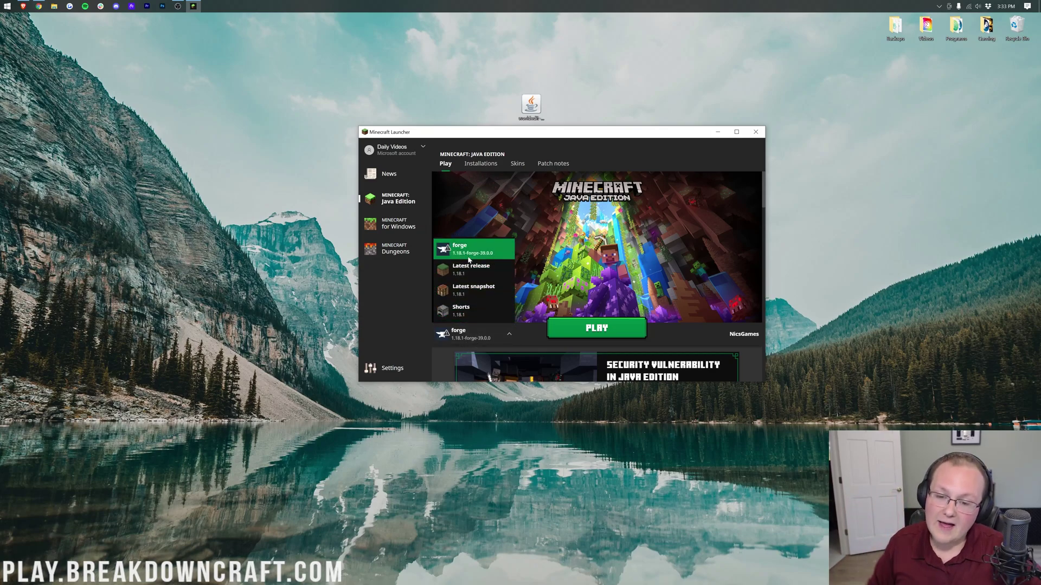
click(510, 337)
click(512, 340)
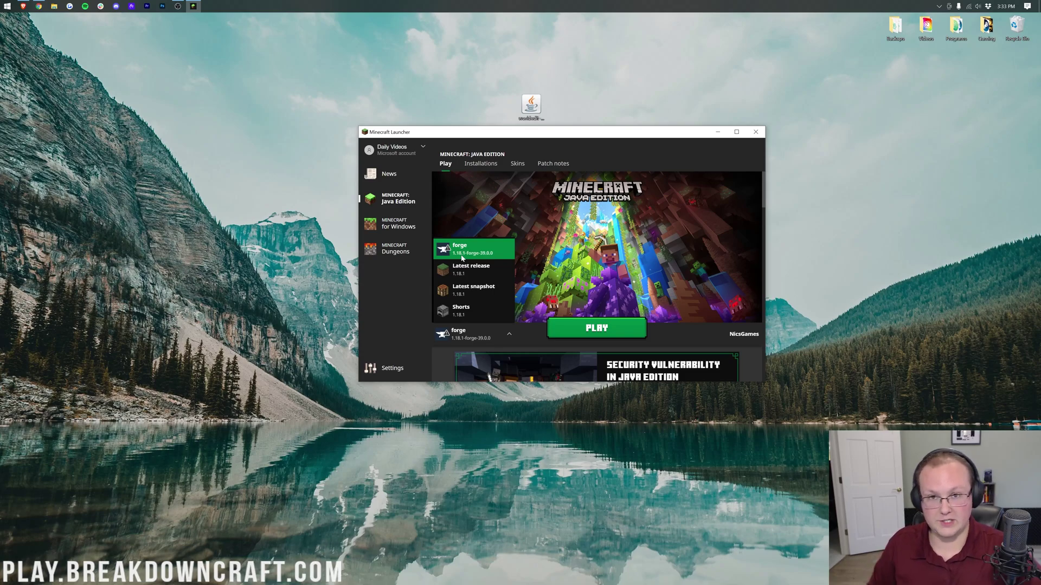
Open the Java Edition installations and make sure the Modded versions filter is enabled.
click(481, 169)
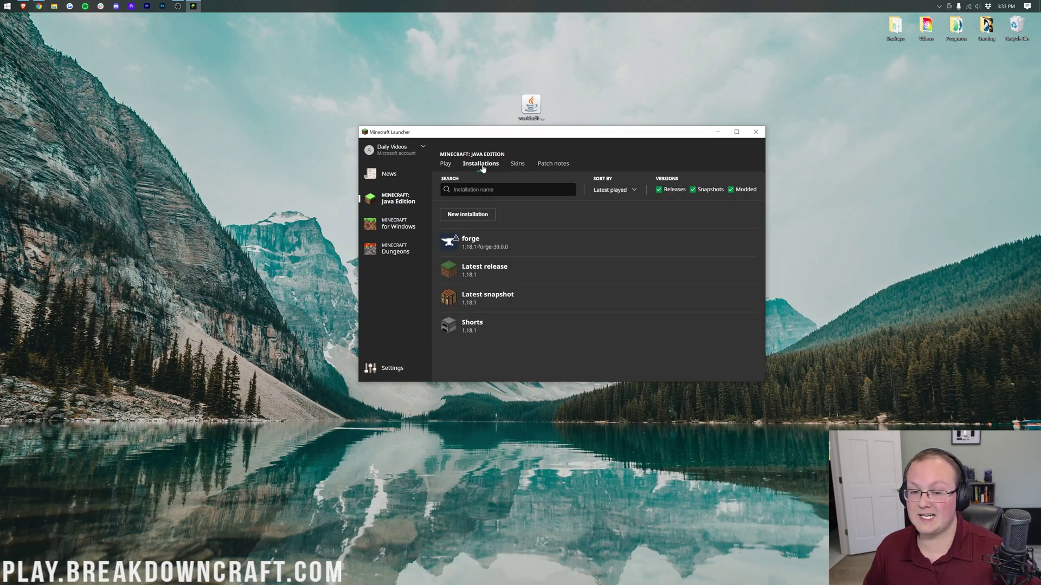
click(731, 190)
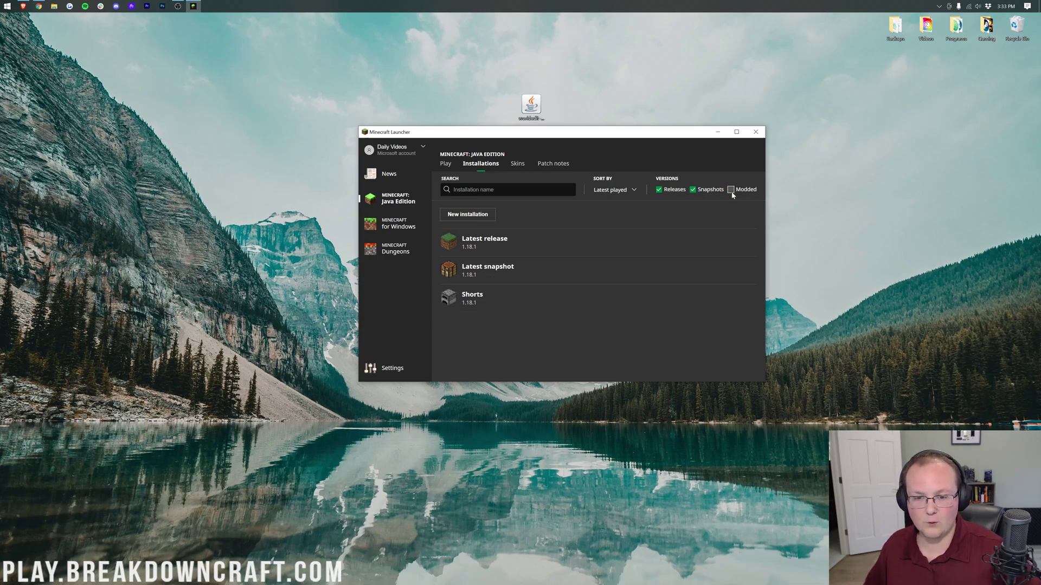
click(730, 190)
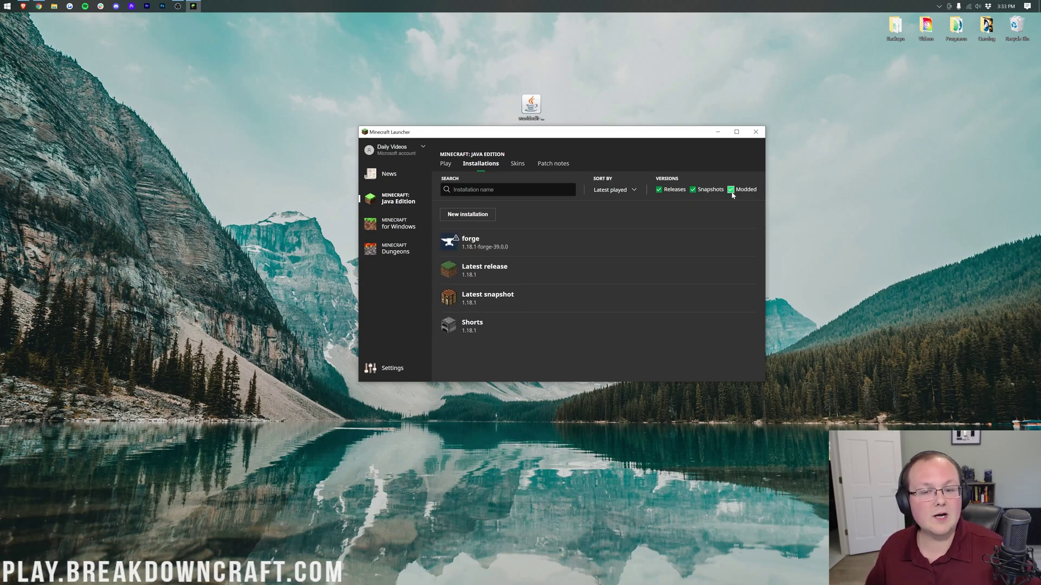
mouse_move(558, 241)
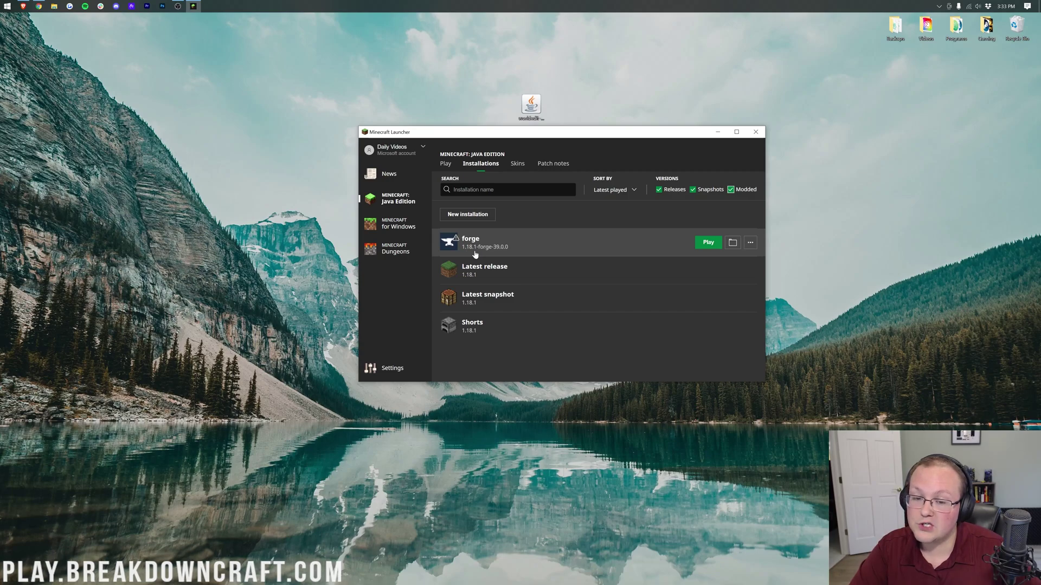
Start a new installation named Play.BreakdownCraft.com using version release 1.18.1-forge-39.0.0.
click(467, 215)
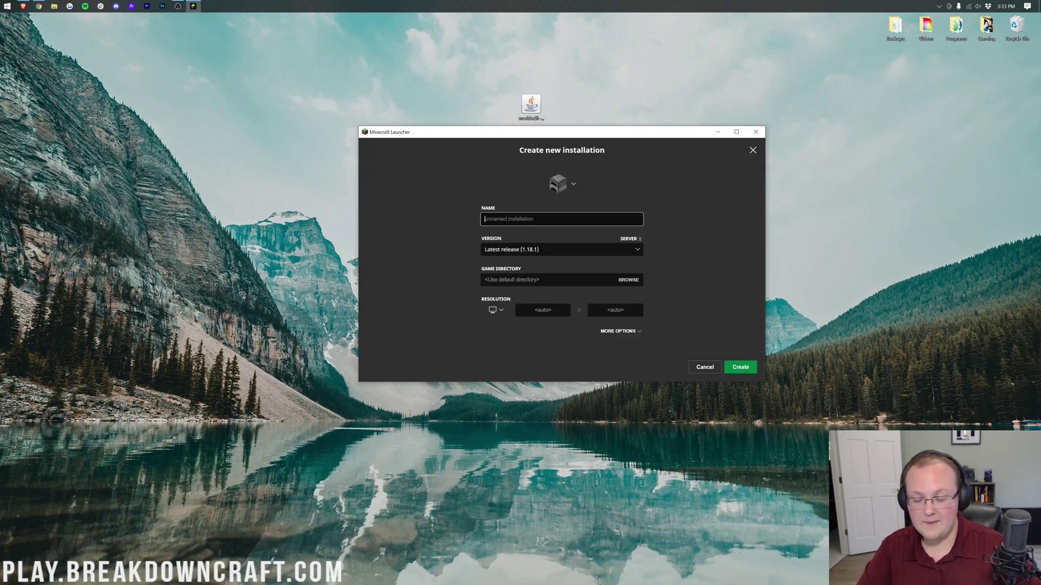
text(Play.BreakdownCraft.com)
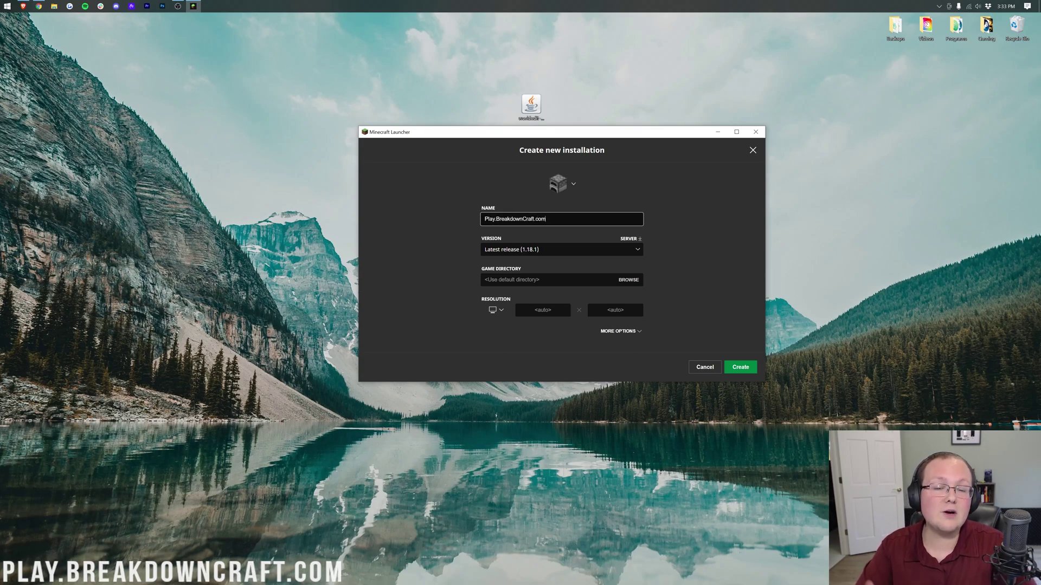
key(ctrl+a)
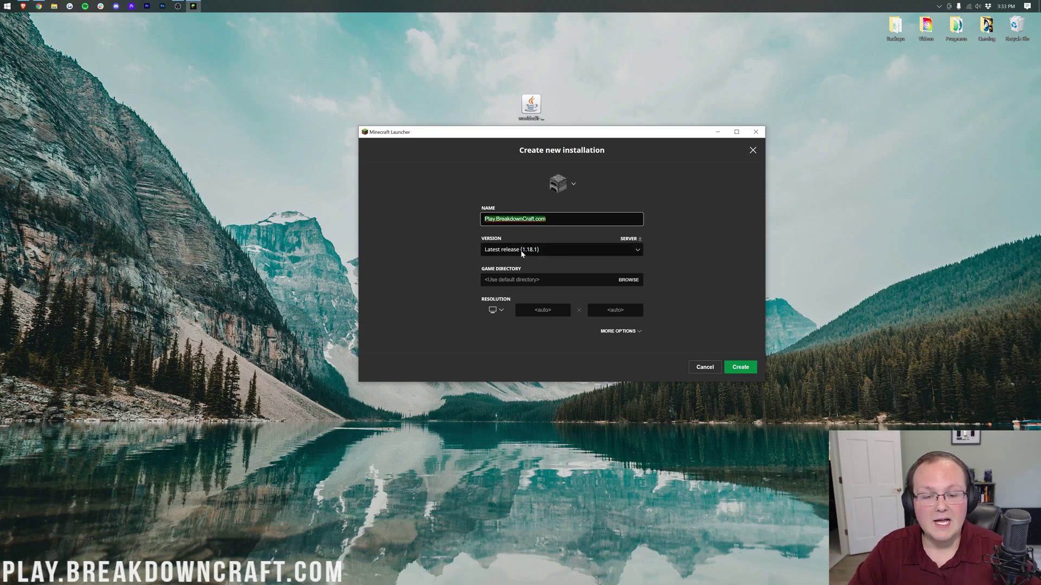
click(549, 250)
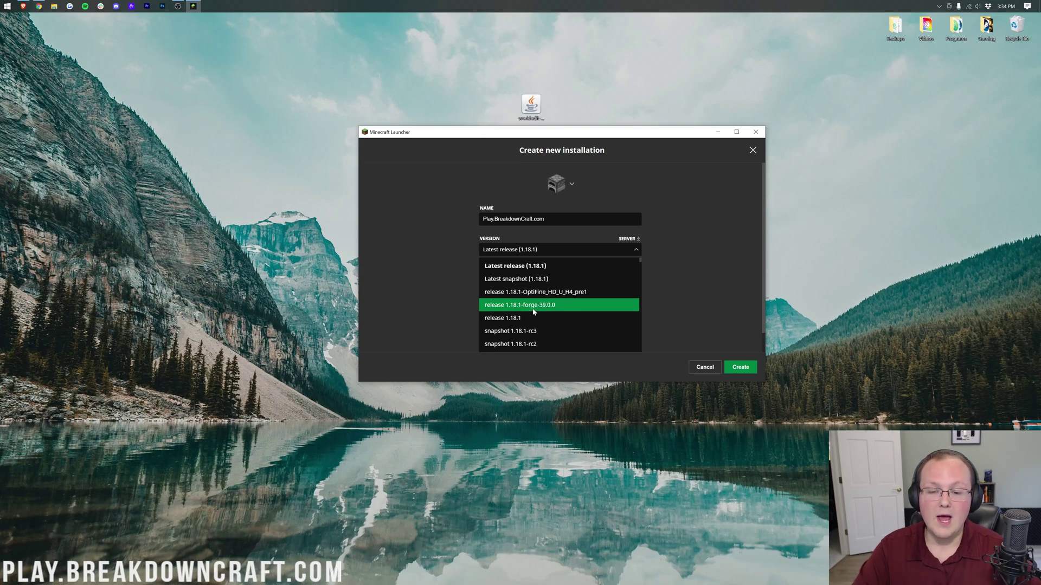
scroll(534, 311, down, 5)
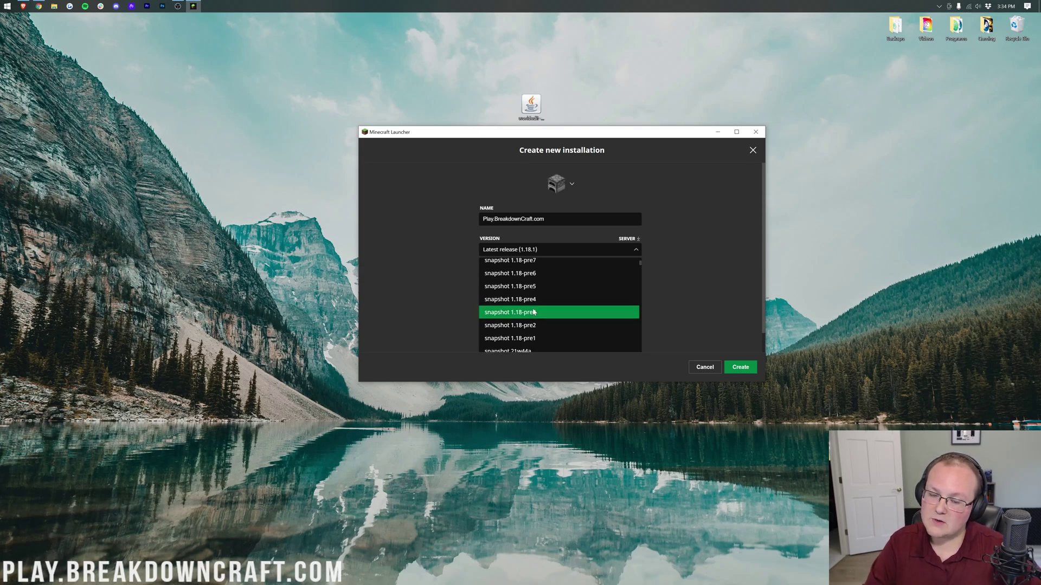
scroll(534, 312, up, 5)
click(534, 313)
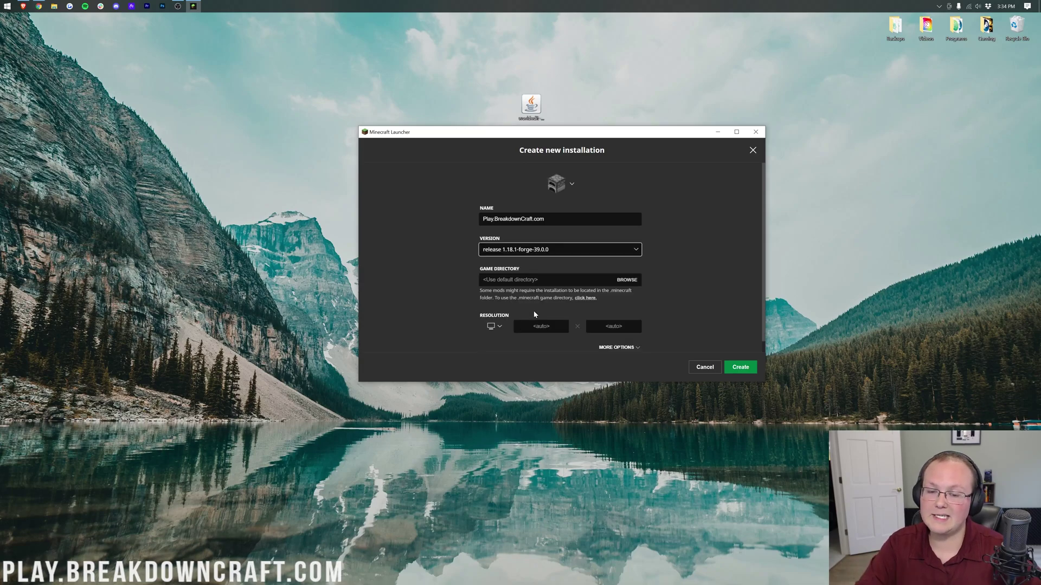
Set the new installation's resolution to 1920x1080 and create it.
click(494, 328)
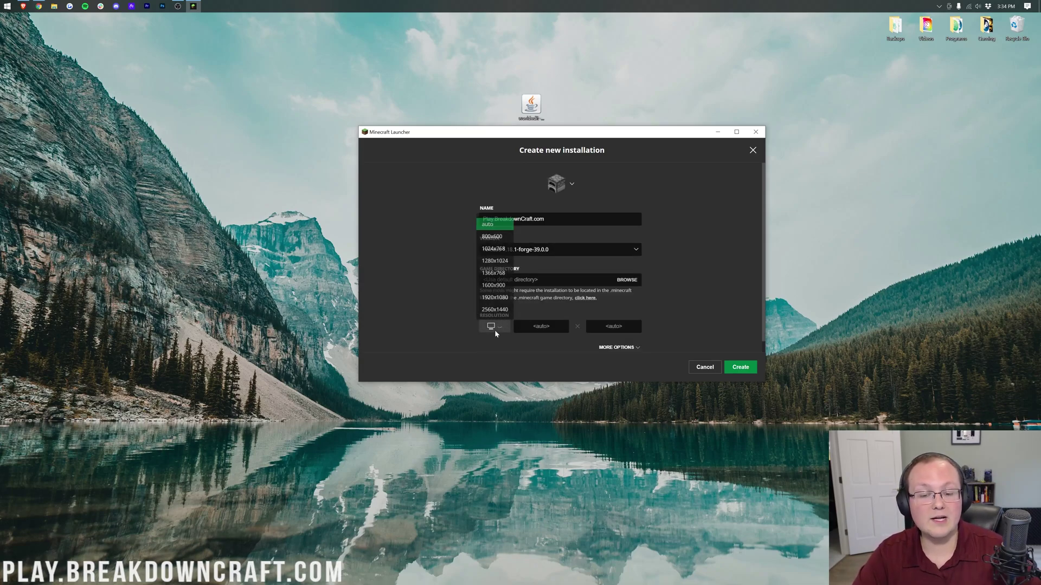
click(501, 299)
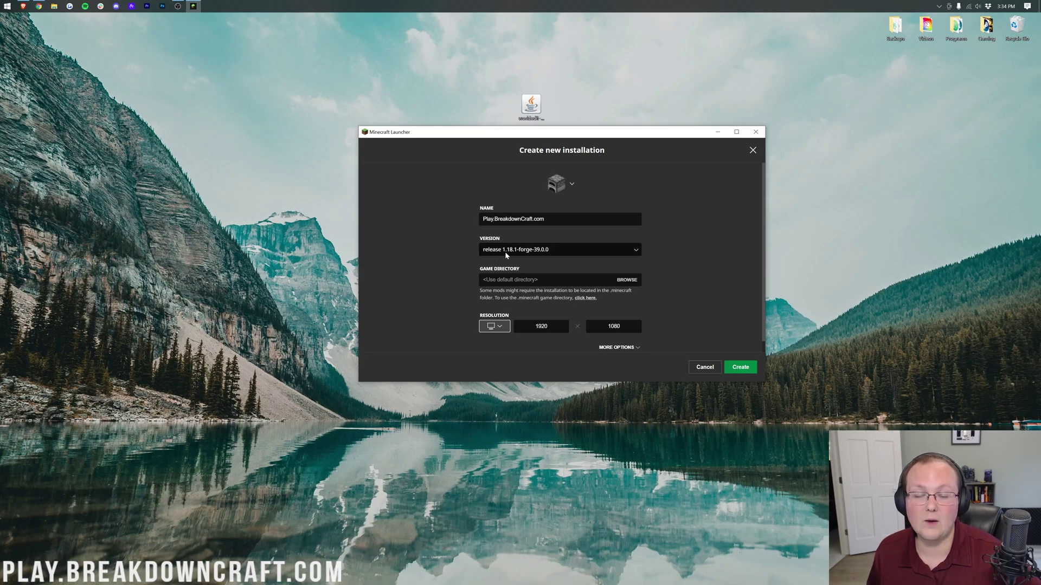
click(736, 367)
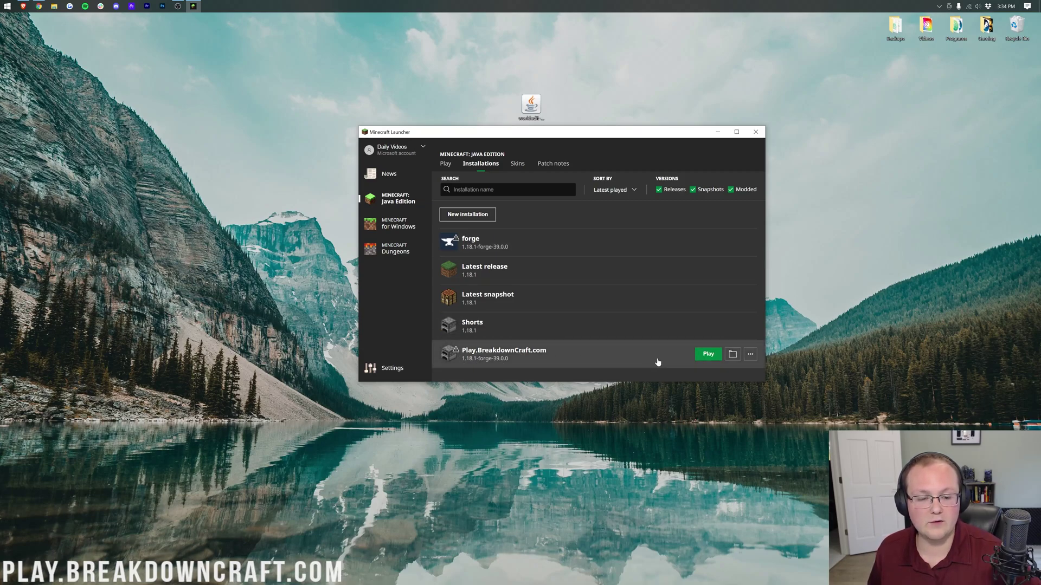
Launch the Play.BreakdownCraft.com installation, accepting the modified-game risks without further warnings, and open the game's mods list.
click(706, 355)
click(483, 275)
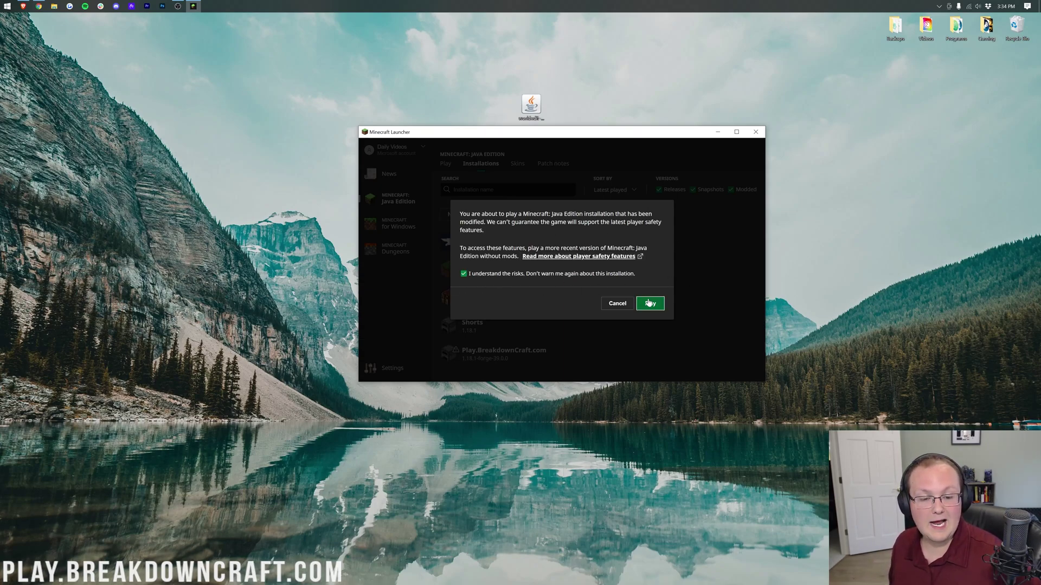
click(650, 303)
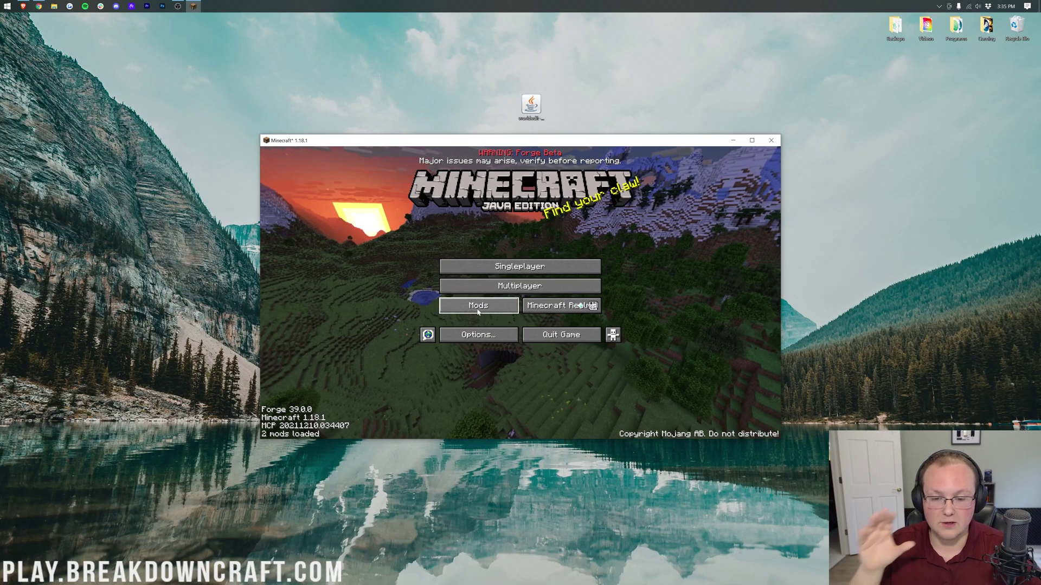
click(471, 306)
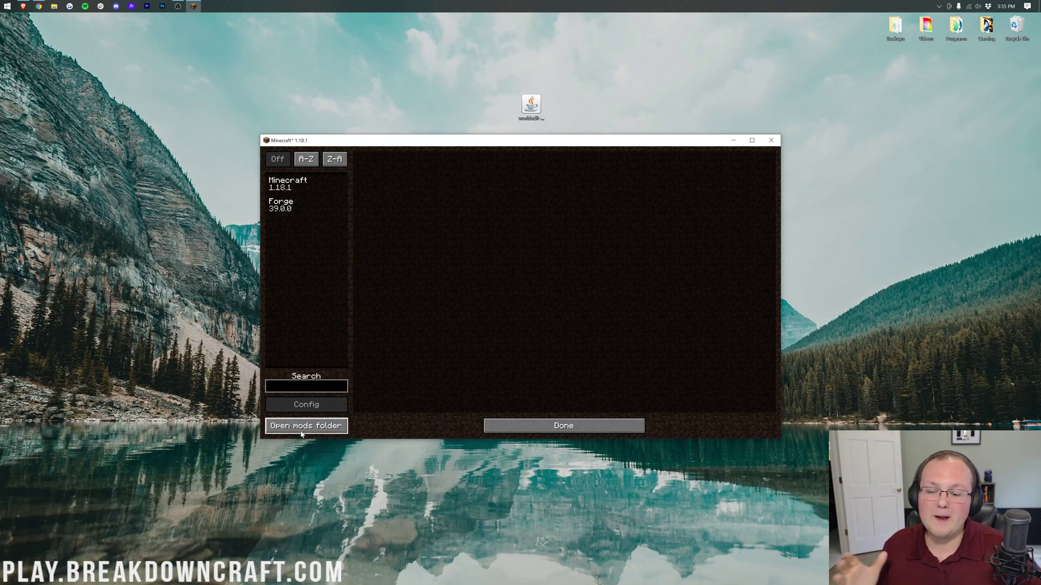
Open the game's mods folder and move the worldedit-mod-7.2.8.jar file from the desktop into it.
click(512, 426)
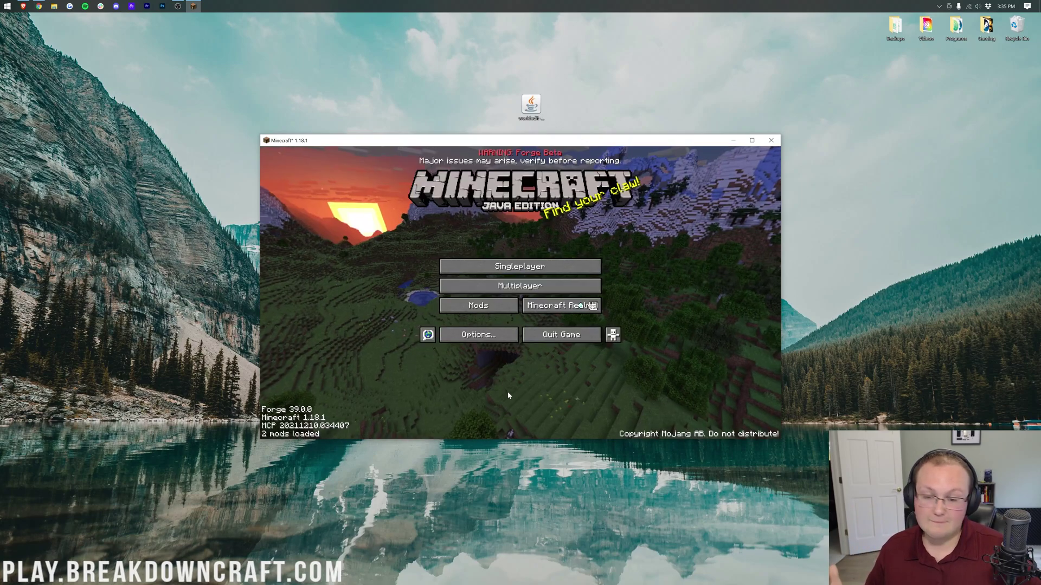
click(478, 307)
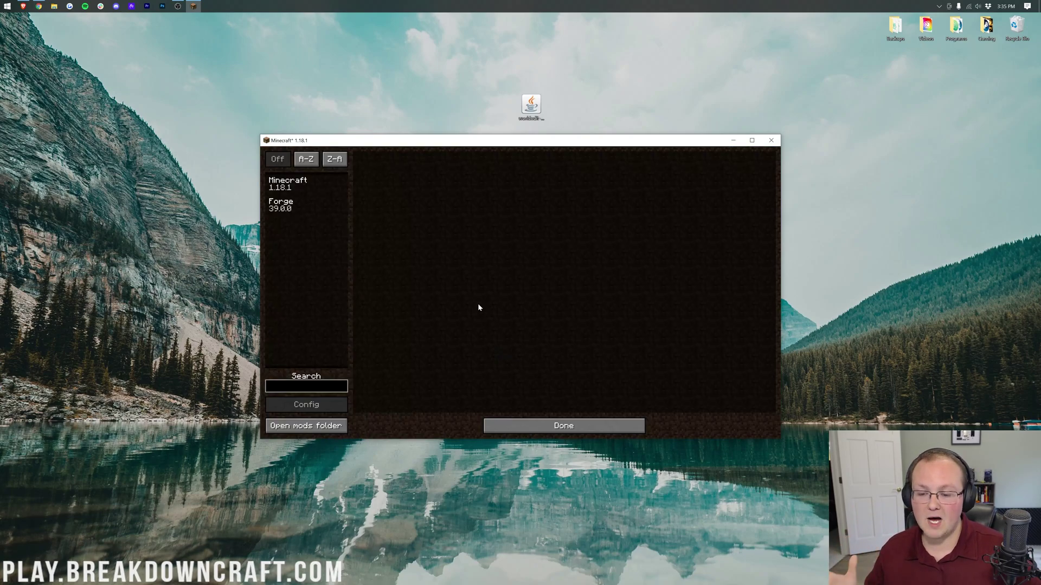
click(329, 426)
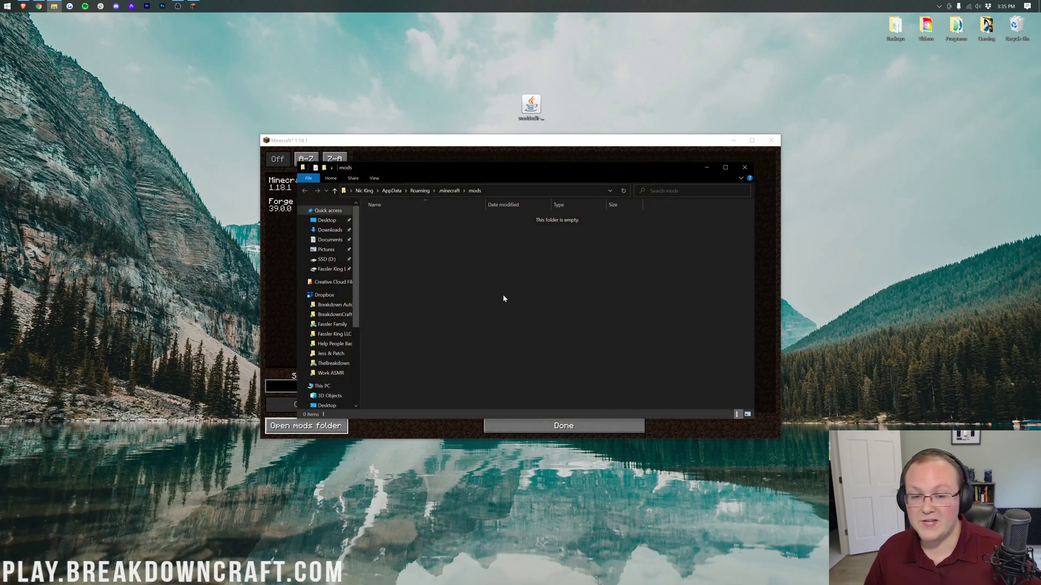
click(529, 105)
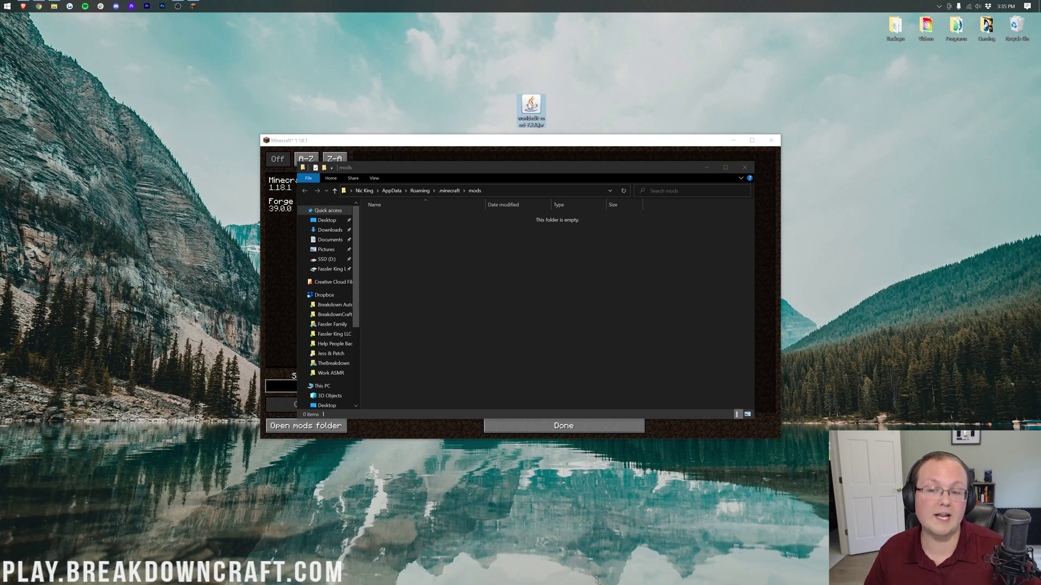
drag(530, 105, 495, 310)
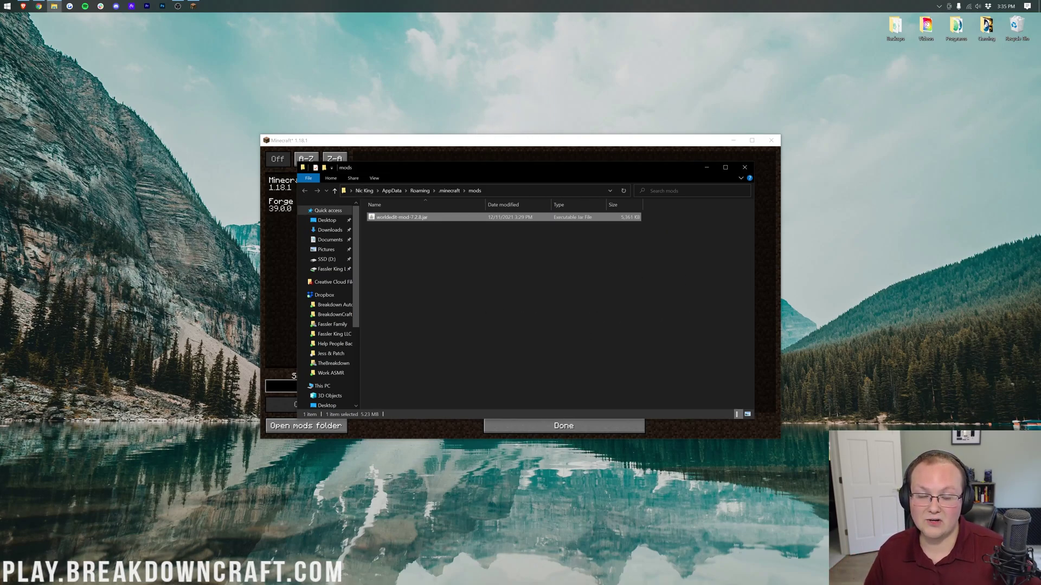
Close the mods folder, leave the mods list and quit the game.
click(744, 167)
click(573, 423)
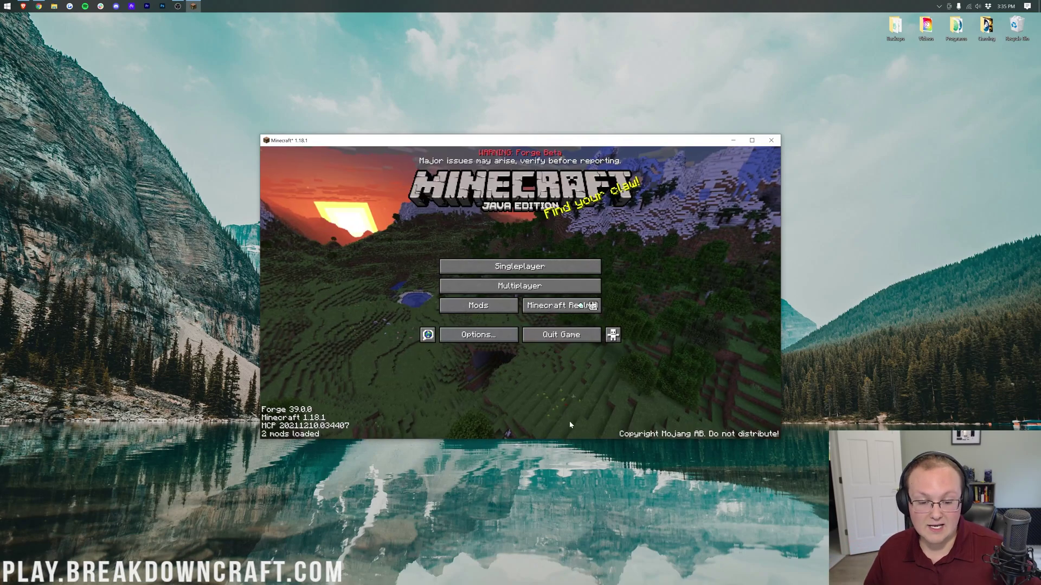
click(571, 341)
Reopen the Minecraft Launcher and launch the Play.BreakdownCraft.com installation.
click(2, 3)
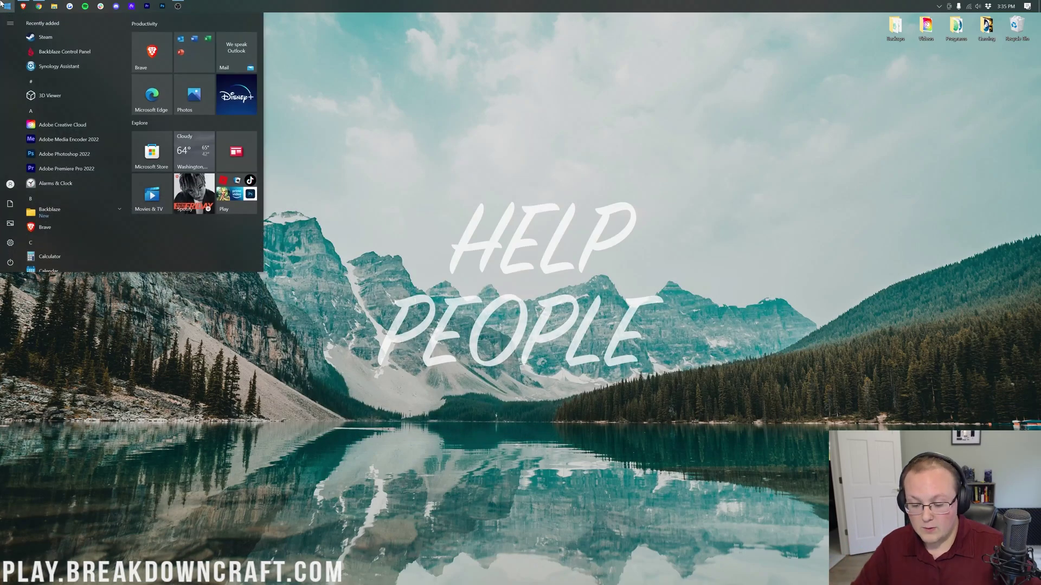
text(mine)
key(Return)
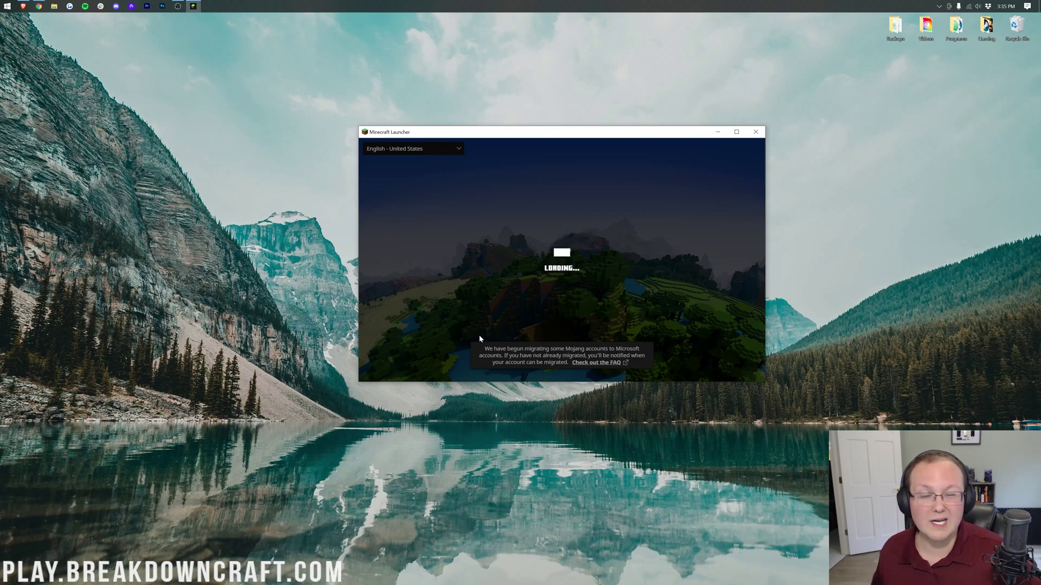
click(484, 342)
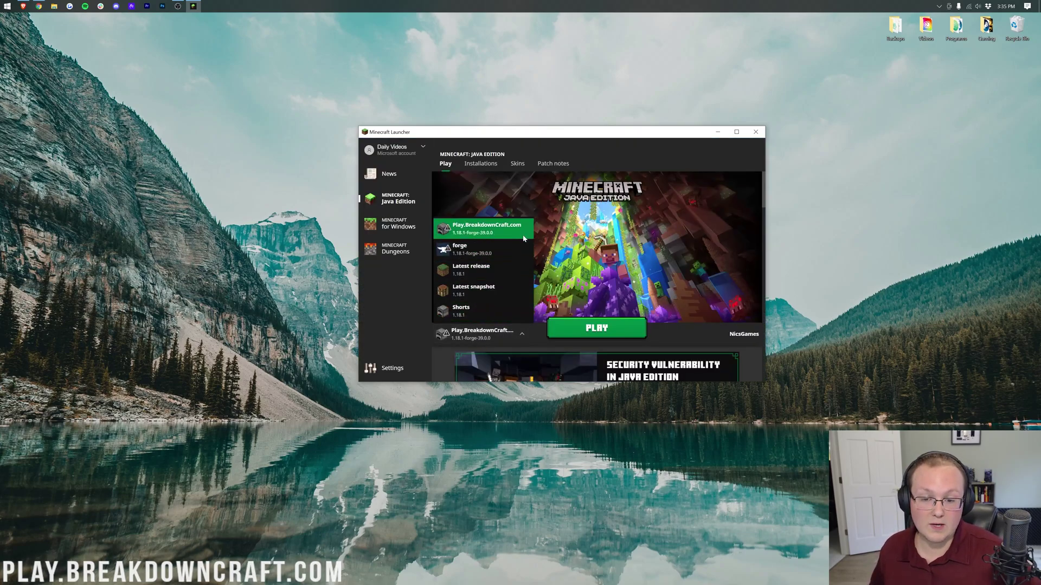
click(568, 262)
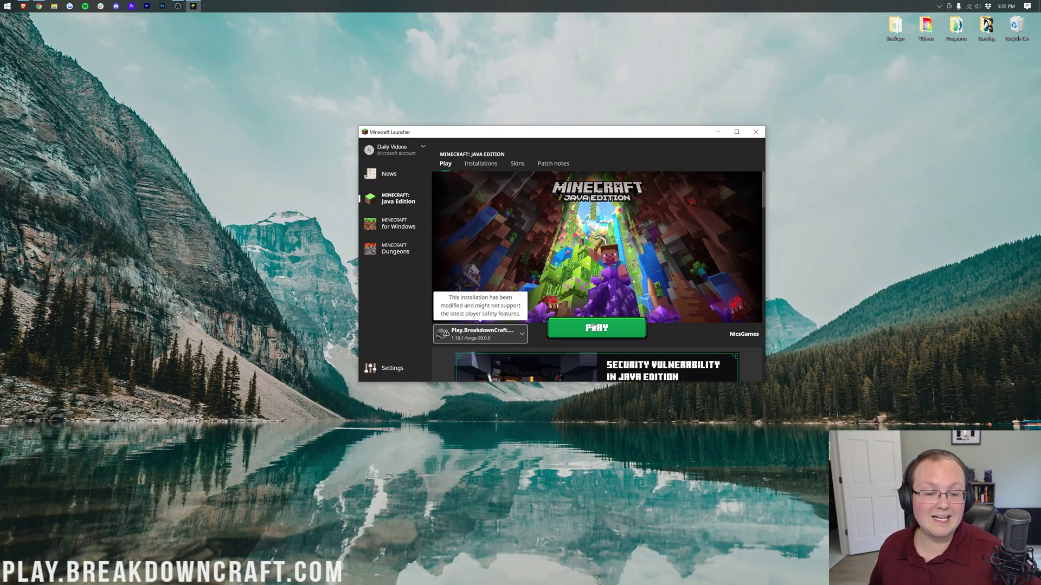
click(593, 325)
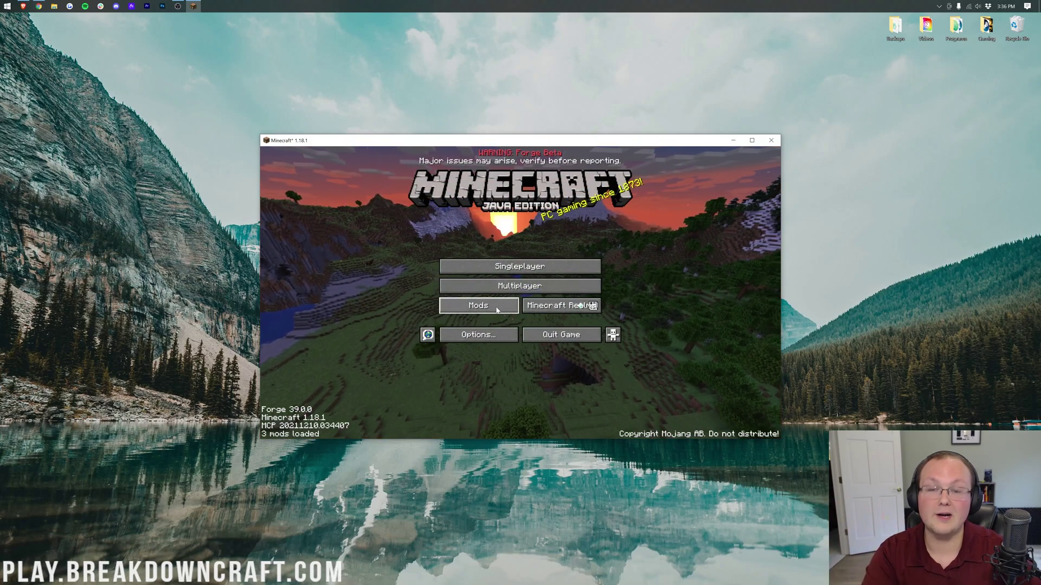
Check the WorldEdit entry's details in the game's mods list and return to the title screen.
click(497, 309)
click(298, 226)
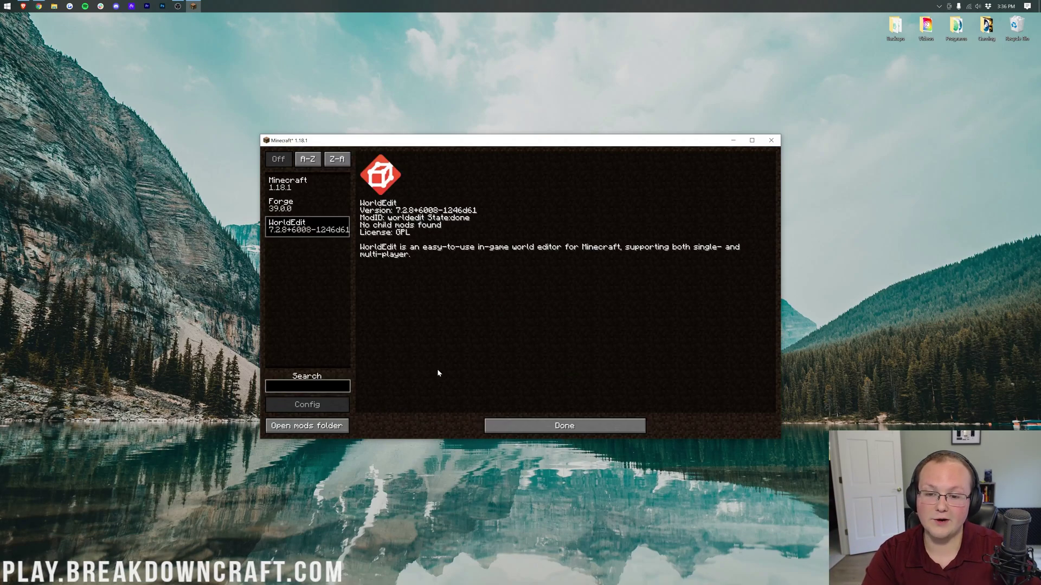
click(557, 428)
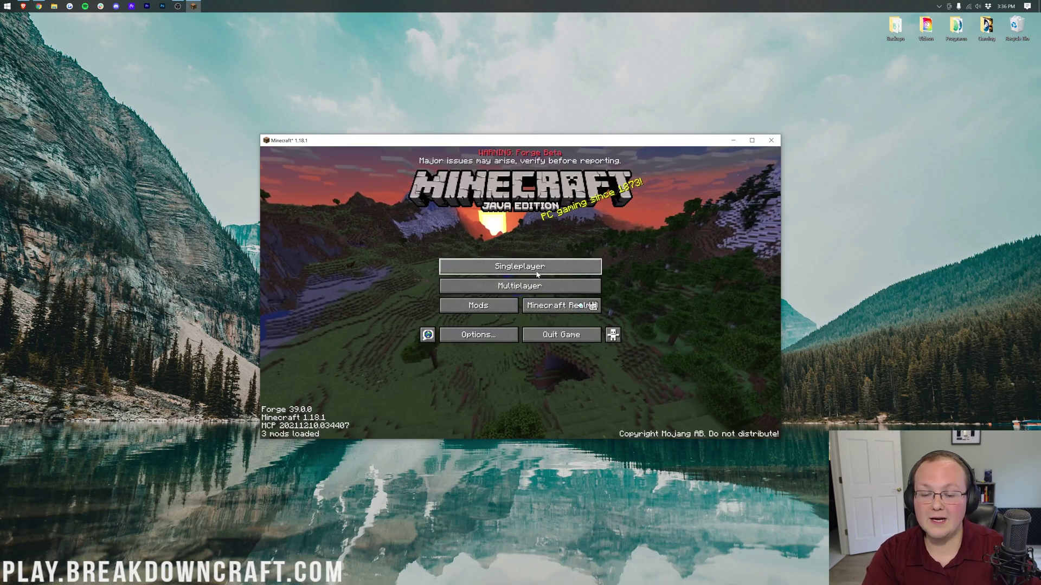
Load the single-player world 1.18 and get WorldEdit's wooden axe selection wand.
click(515, 268)
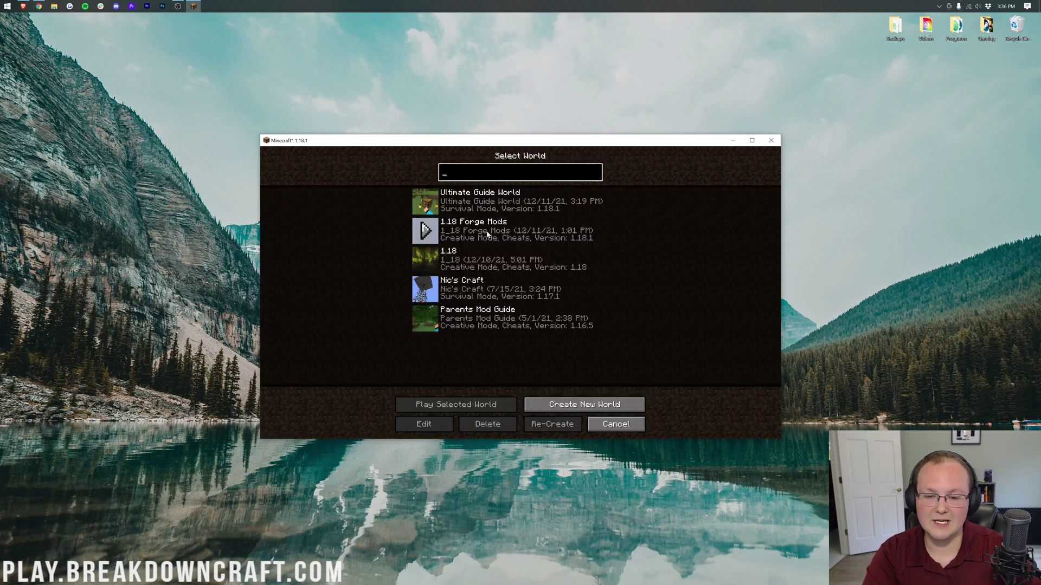
double_click(479, 261)
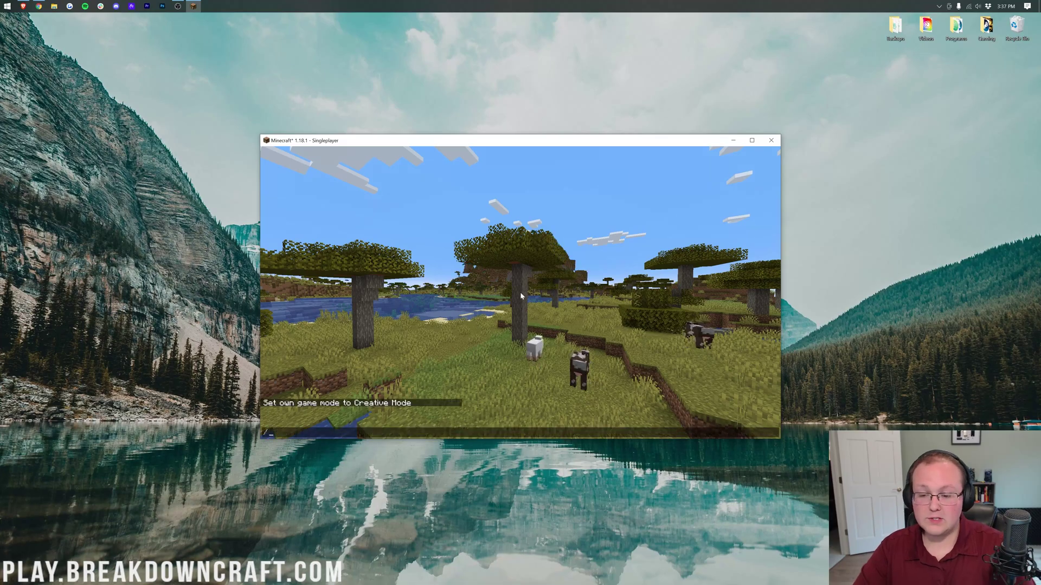
key(slash)
key(Escape)
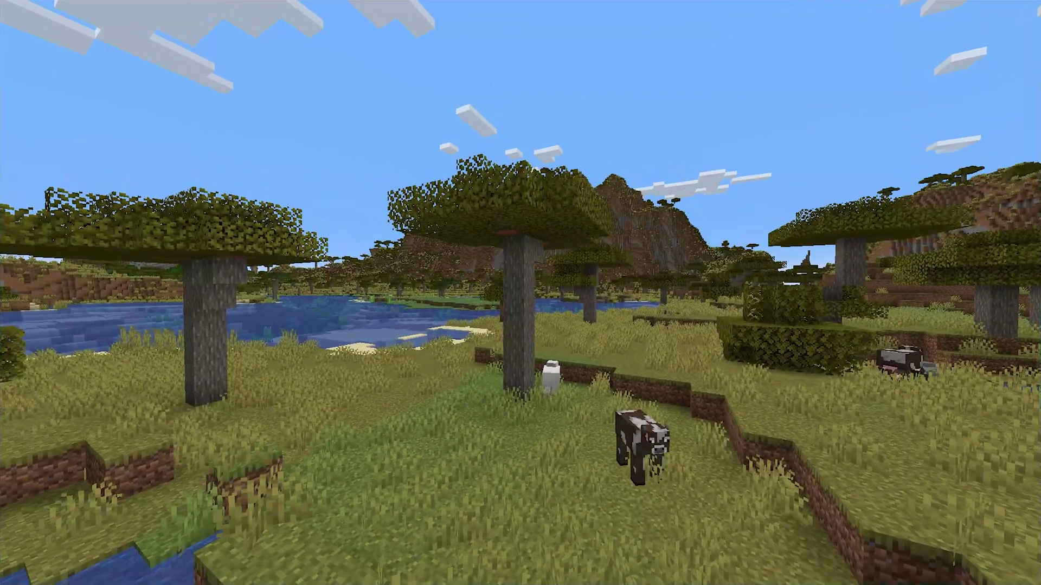
key(F1)
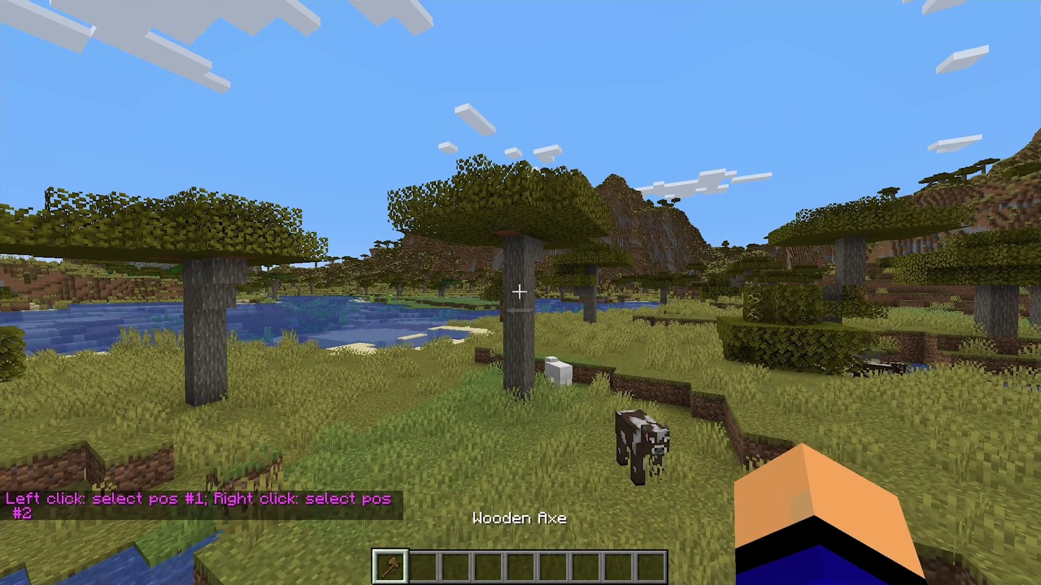
With the wooden axe, set the first position to (274, 63, -941) on the grass and the second to (237, 55, -894) underwater.
key(w)
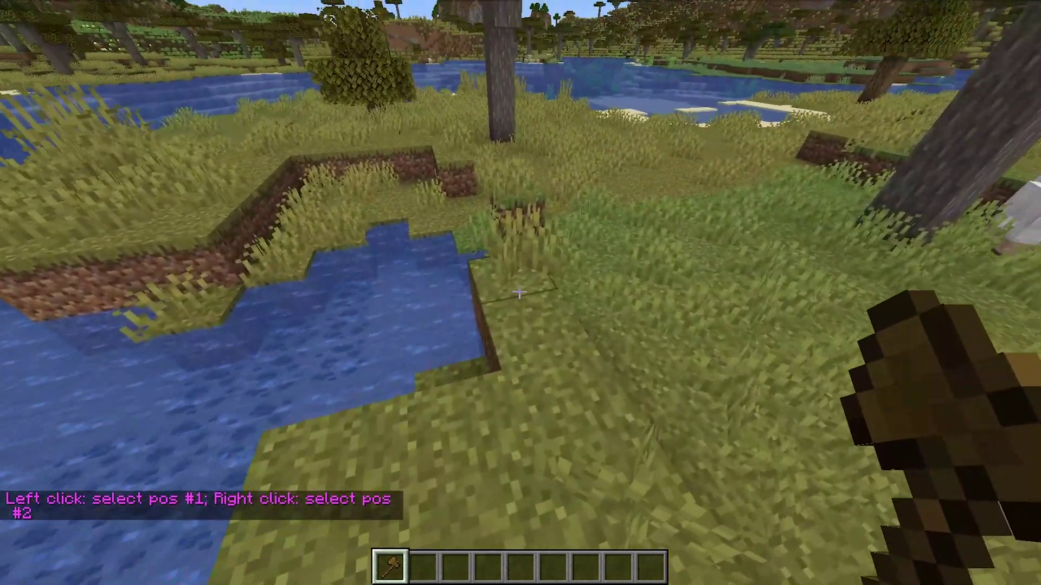
click(519, 292)
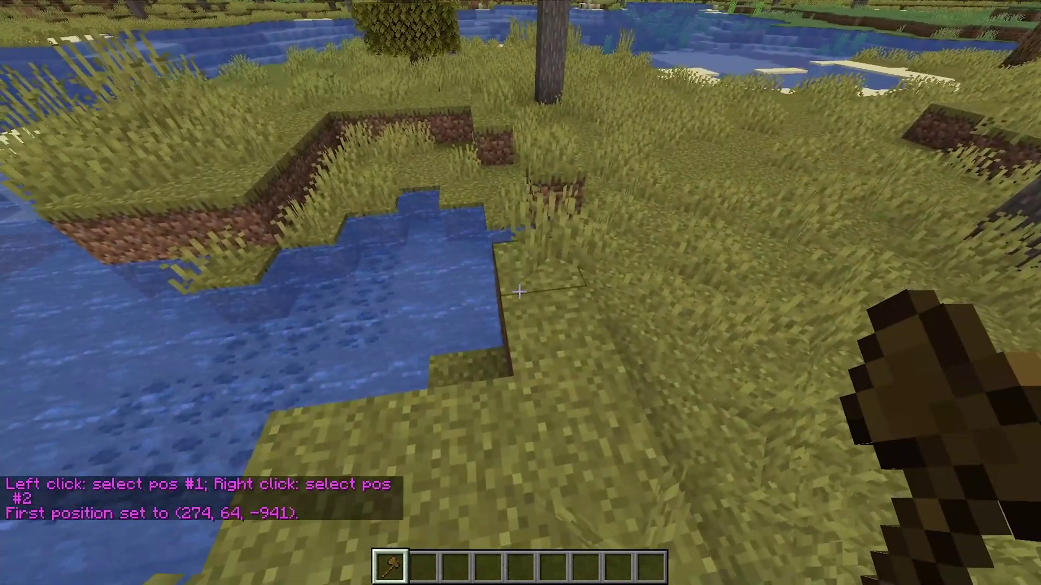
click(519, 291)
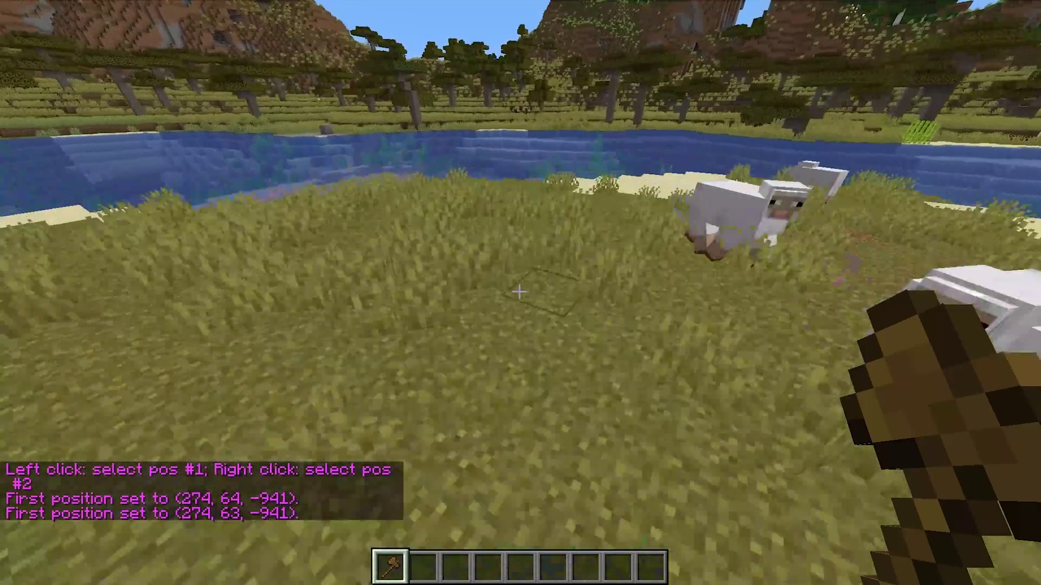
key(w)
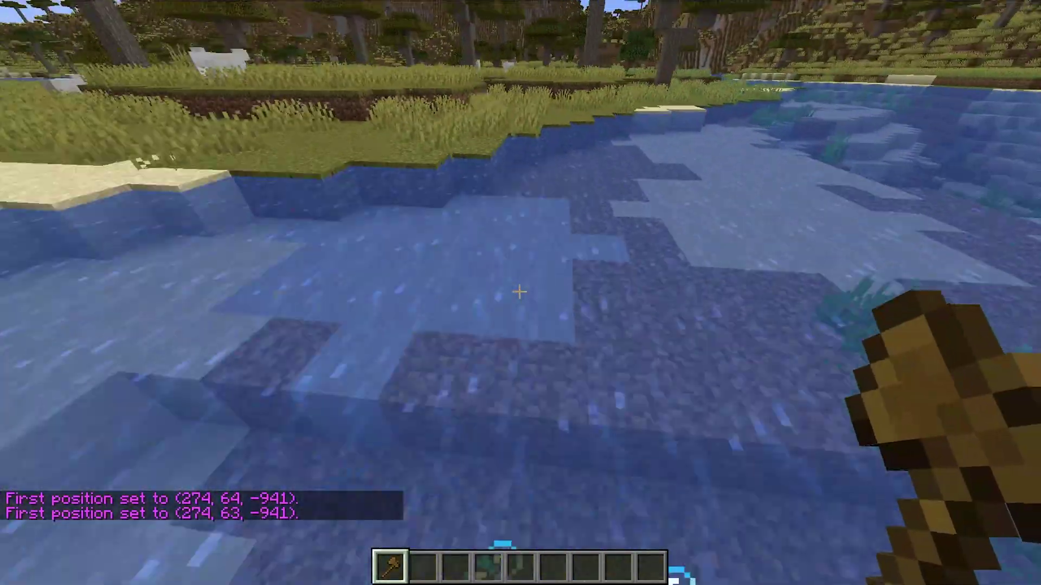
key(w)
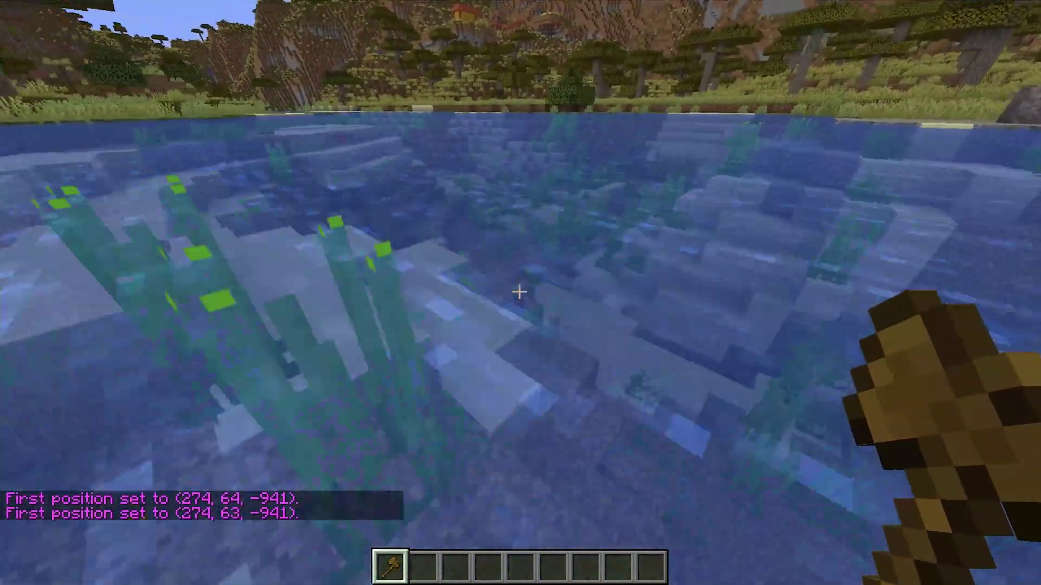
key(w)
right_click(520, 292)
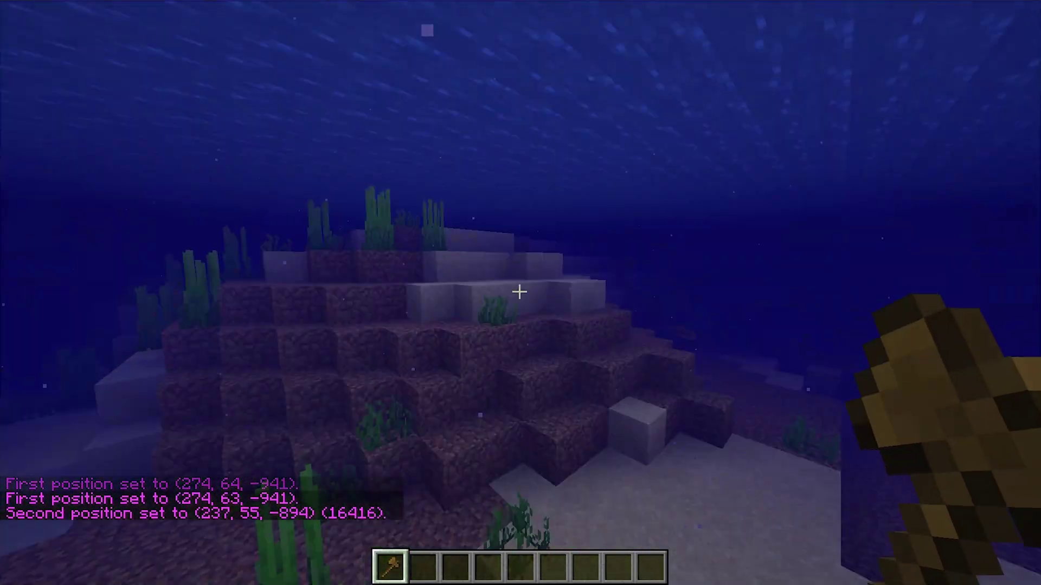
Replace every grass_block in the selected region with diamond_block using WorldEdit's replace command.
key(space)
key(w)
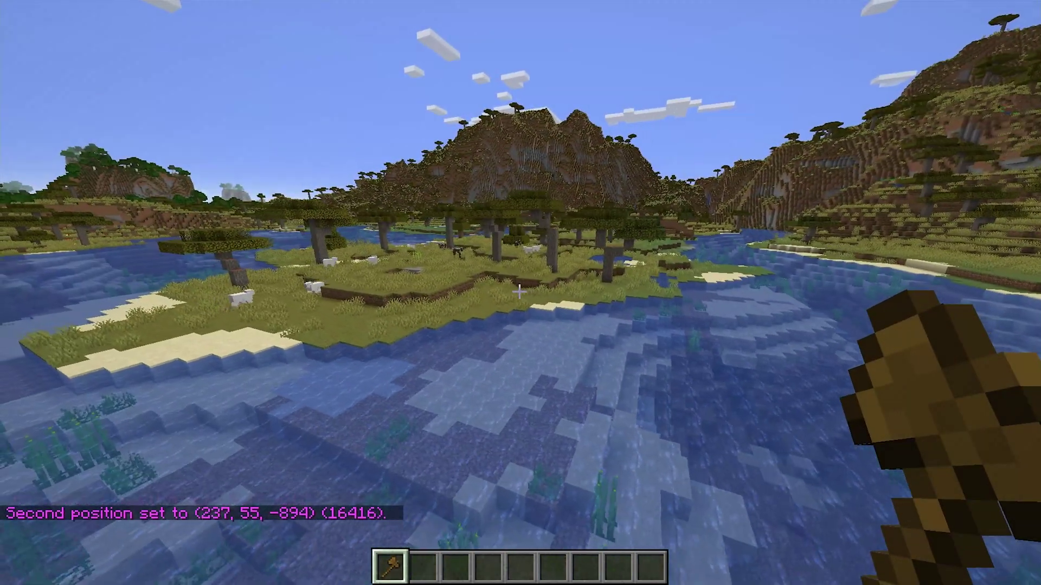
key(w)
key(slash)
text(/br)
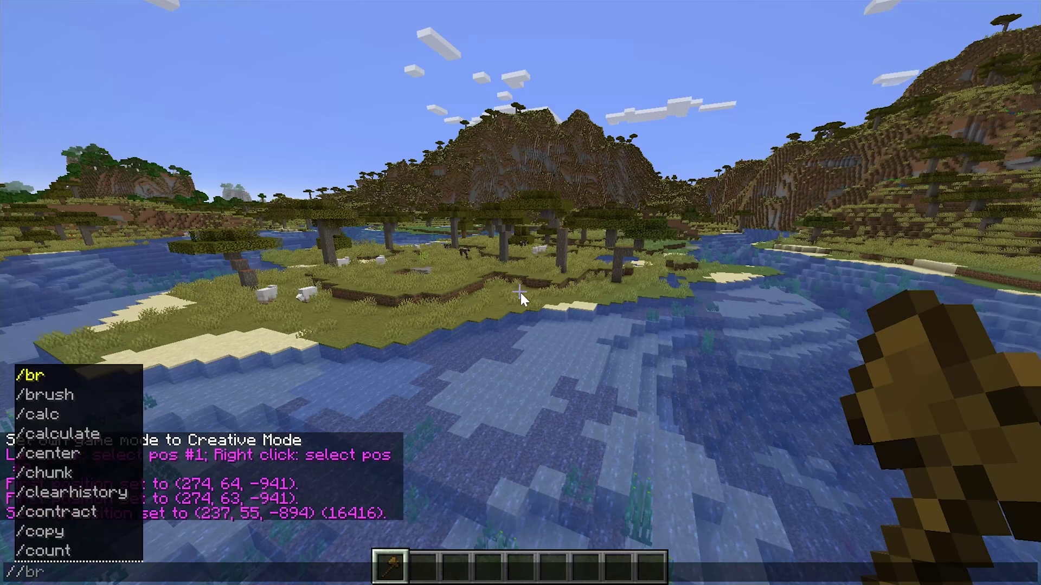
text(eplace gr)
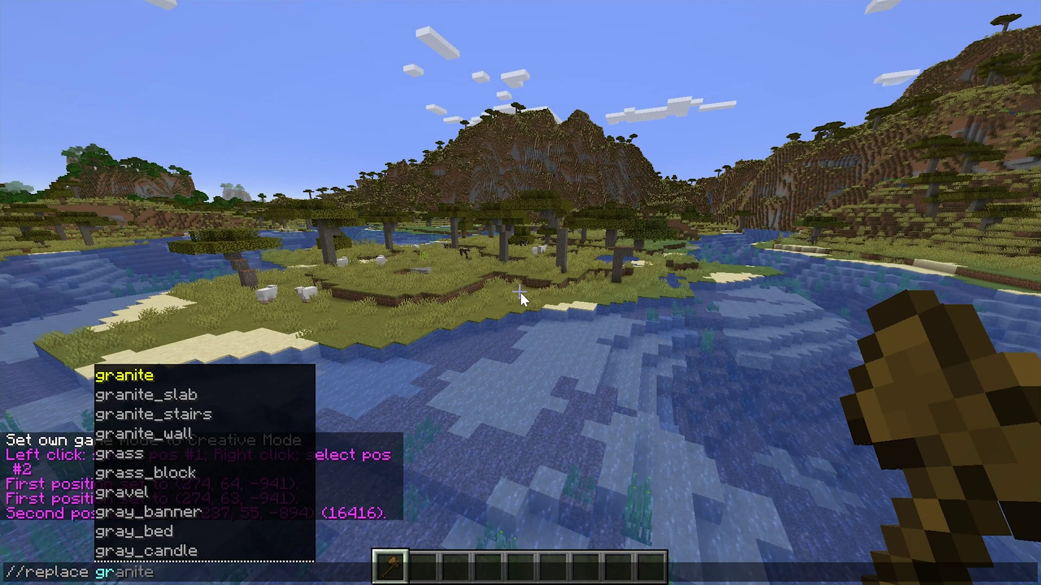
text(ass_block diamond_block)
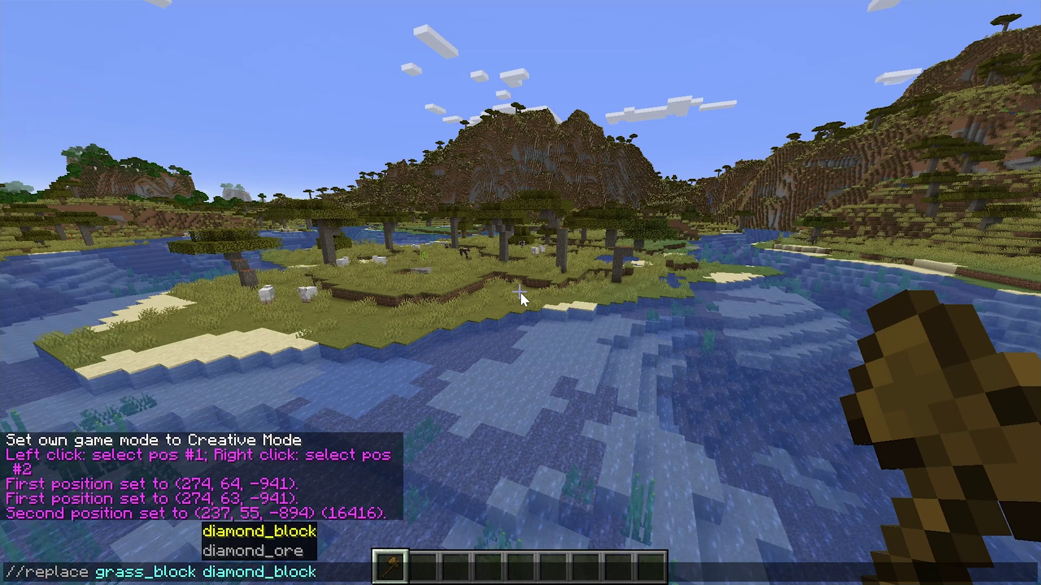
key(Return)
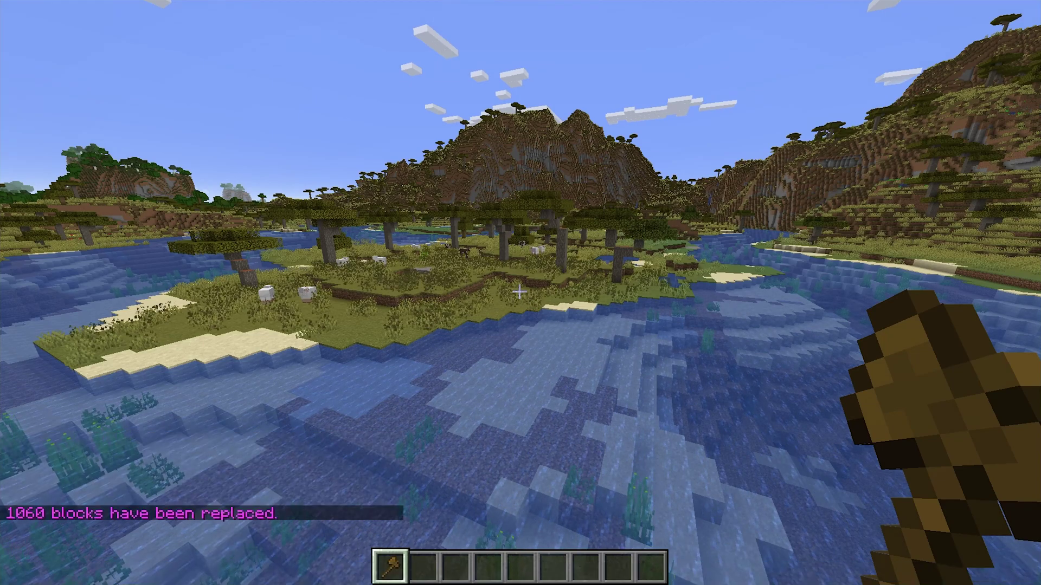
Reuse the replace command to turn the dirt in the selected region into gold_block.
key(s)
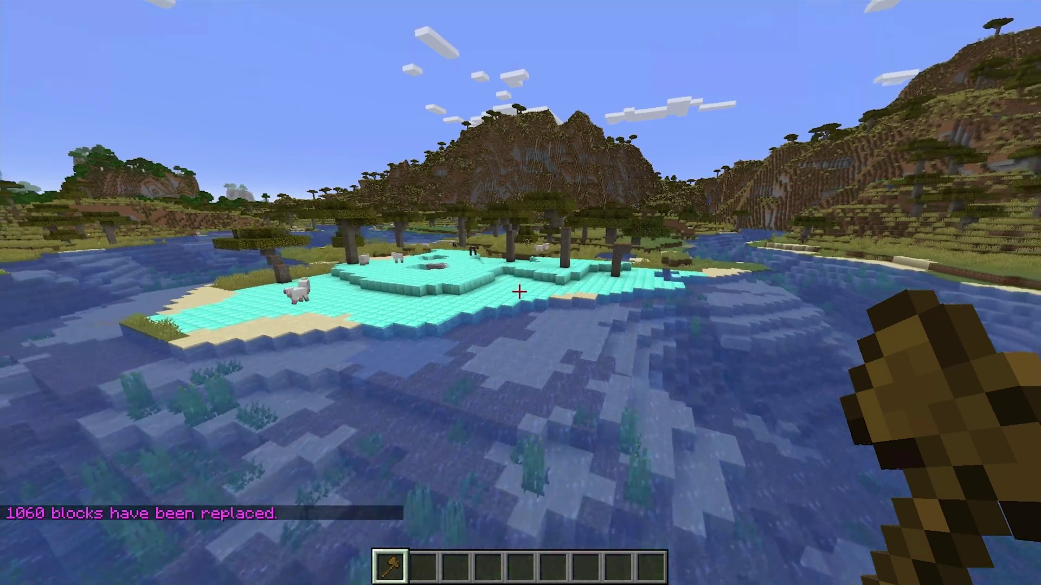
key(t)
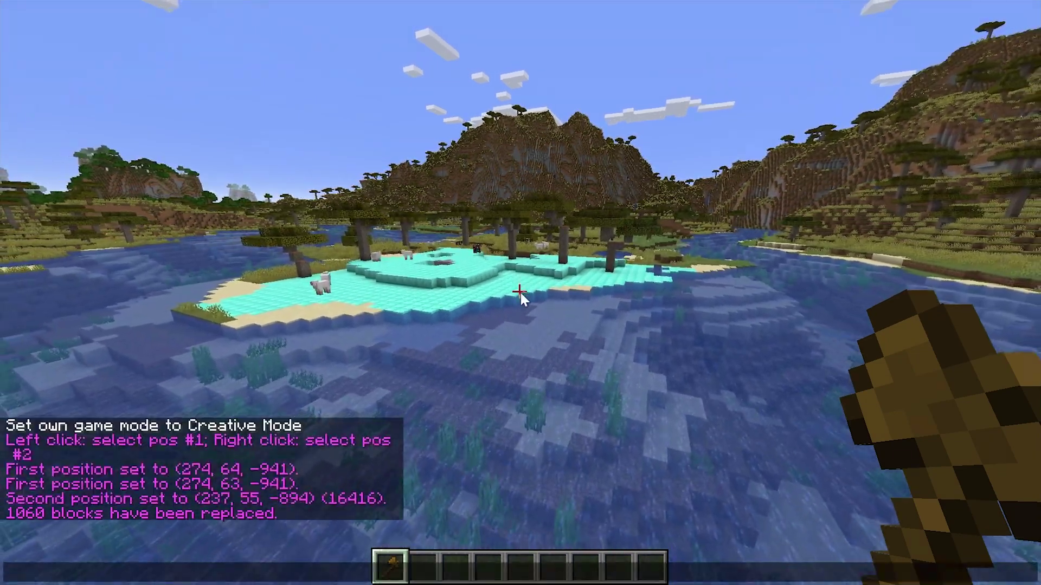
key(Up)
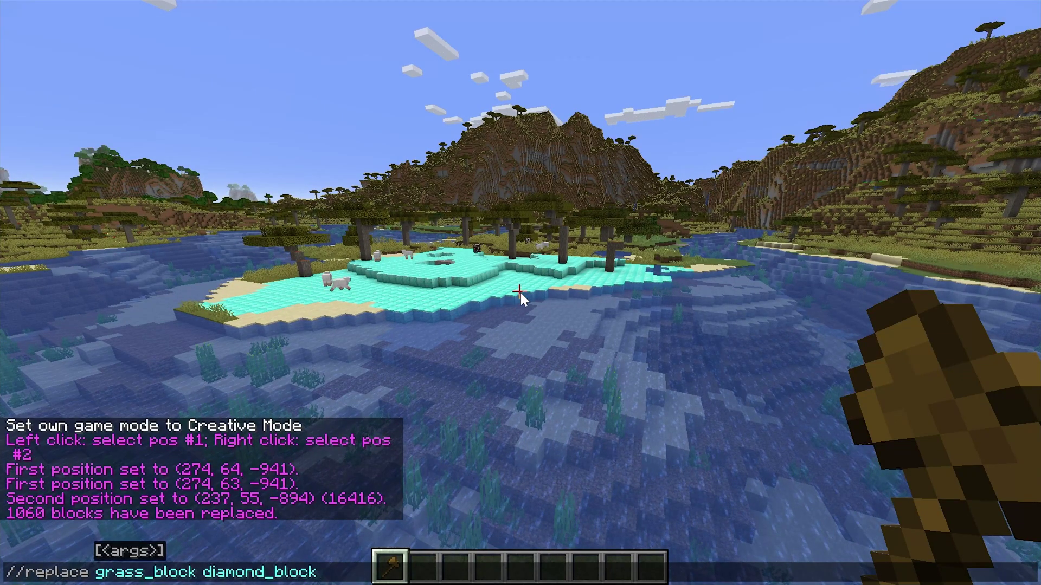
key(BackSpace)
key(BackSpace)
key(BackSpace)
key(BackSpace)
key(BackSpace)
key(BackSpace)
key(BackSpace)
key(BackSpace)
key(BackSpace)
key(BackSpace)
key(BackSpace)
key(BackSpace)
key(BackSpace)
key(BackSpace)
key(BackSpace)
key(BackSpace)
key(BackSpace)
key(BackSpace)
key(BackSpace)
key(BackSpace)
key(BackSpace)
key(BackSpace)
key(BackSpace)
key(BackSpace)
key(BackSpace)
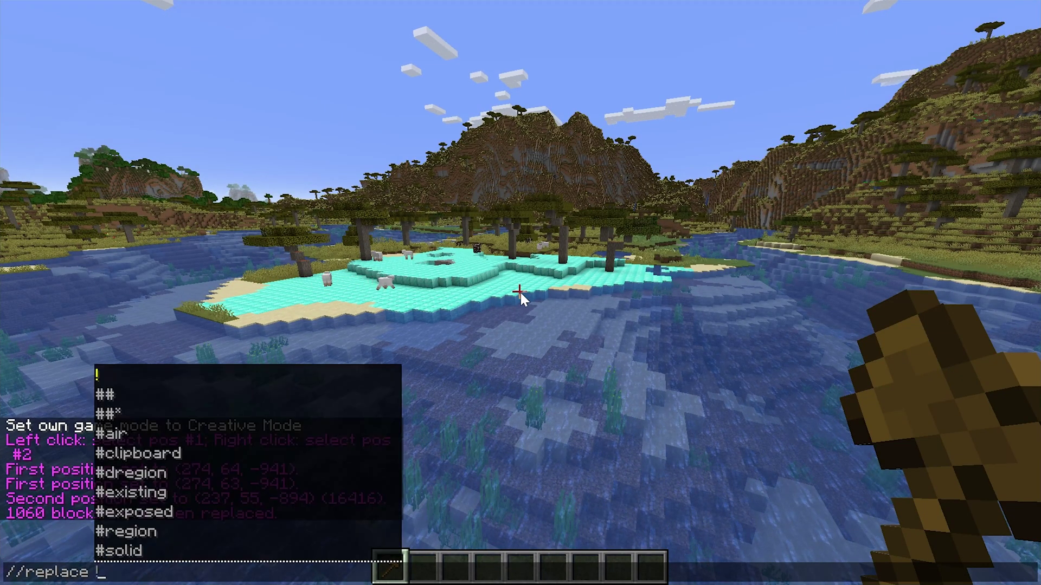
text(dirt go)
text(dl)
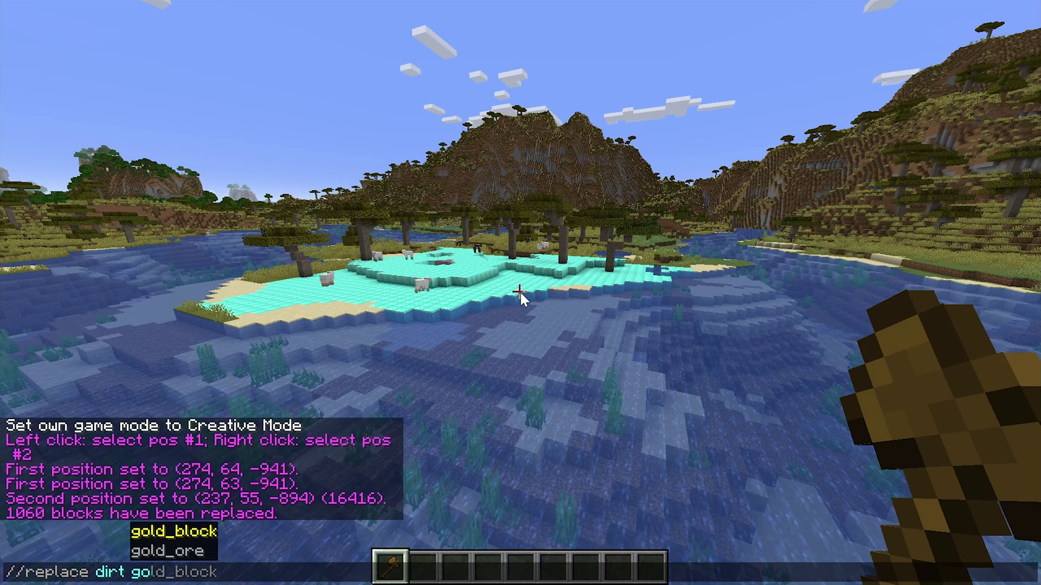
key(Tab)
key(Tab)
key(Return)
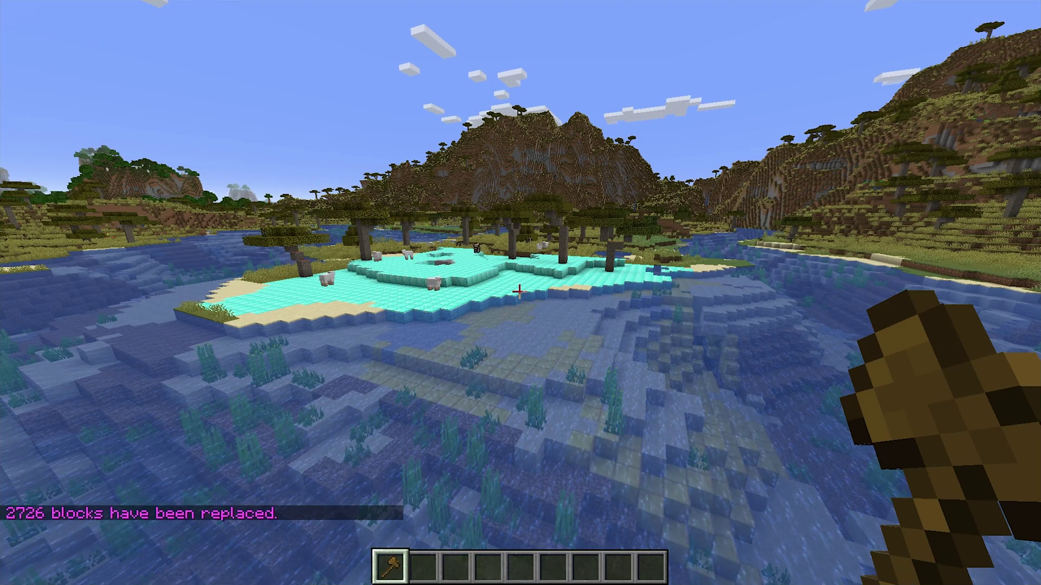
Reuse the replace command to turn the sand in the selected region into emerald_block.
key(t)
key(Up)
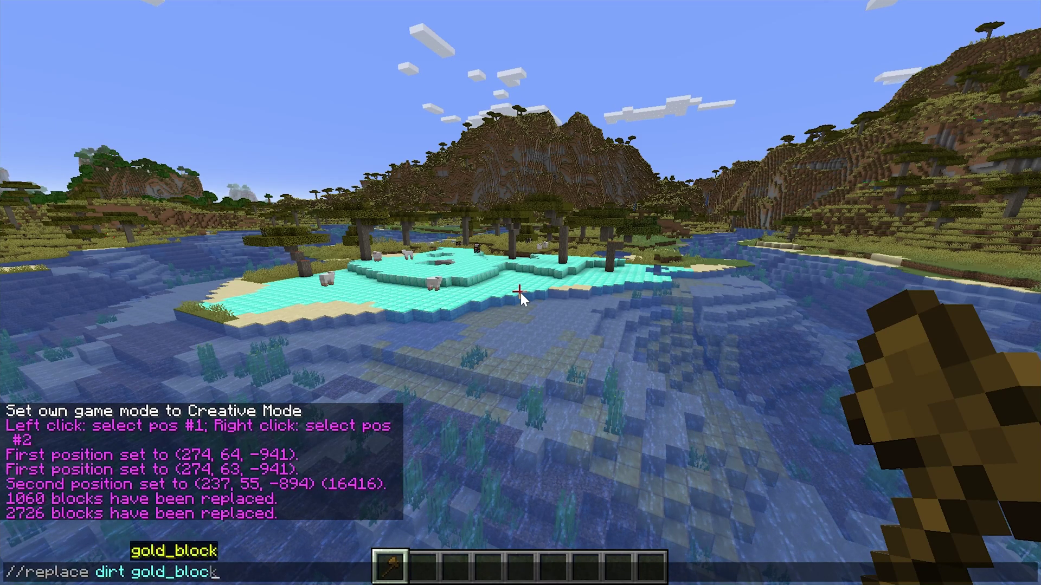
key(BackSpace)
key(BackSpace)
key(ctrl+BackSpace)
key(ctrl+BackSpace)
text(sand emerald_block)
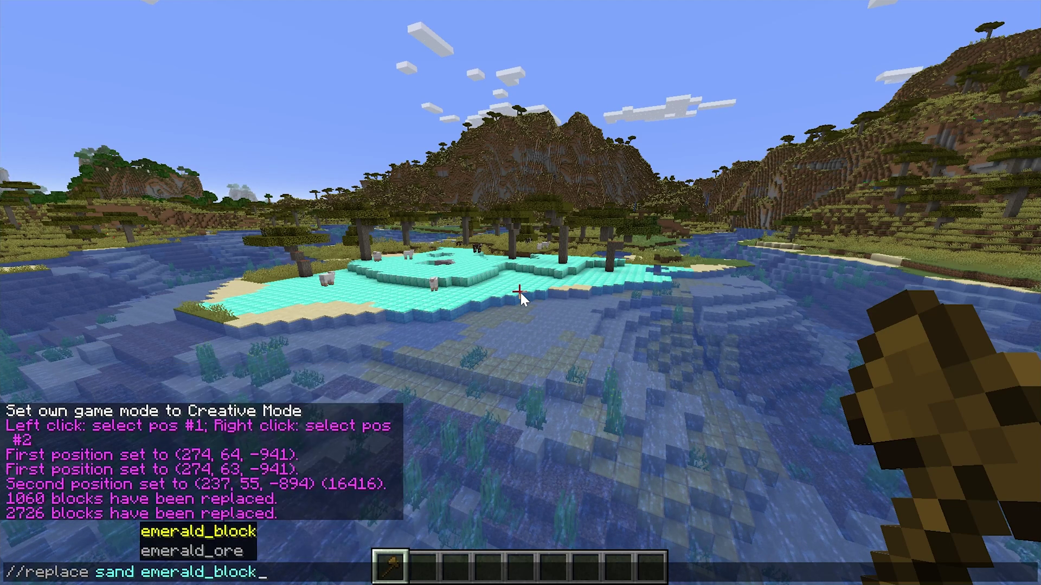
key(Return)
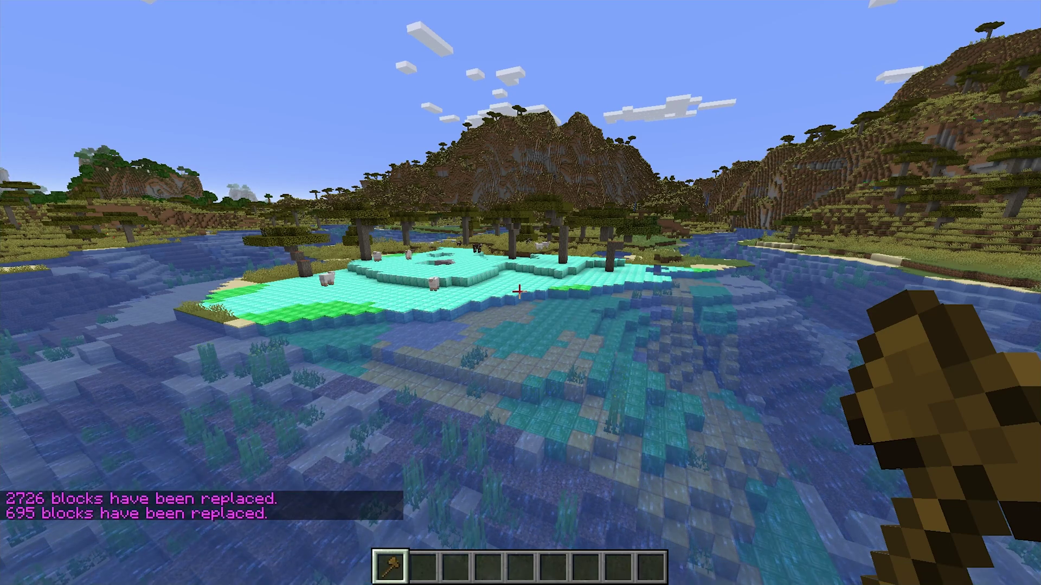
Fly closer to the diamond-covered shore and copy the selected region with WorldEdit's copy command.
key(w)
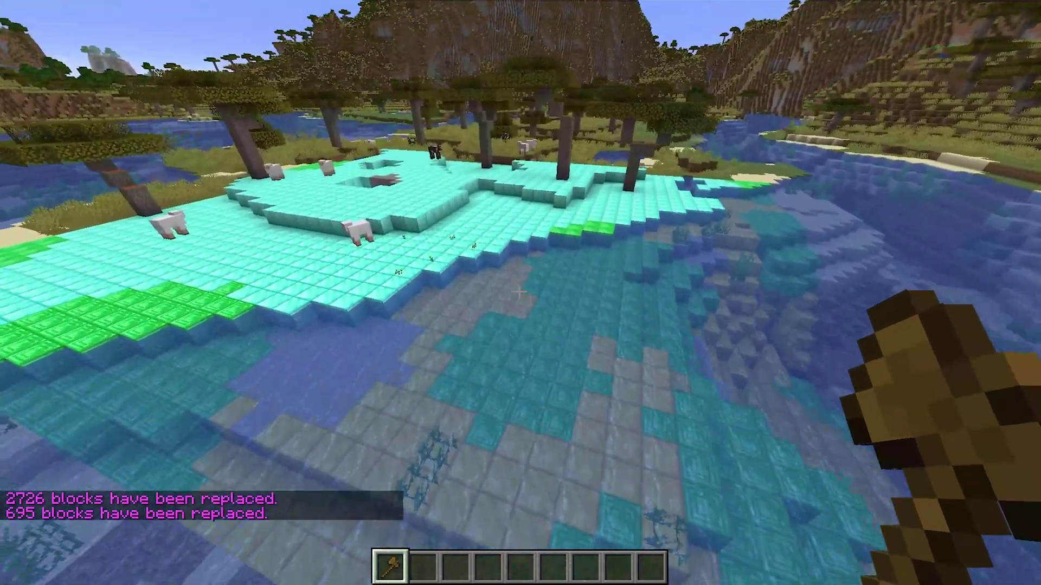
text(//contract)
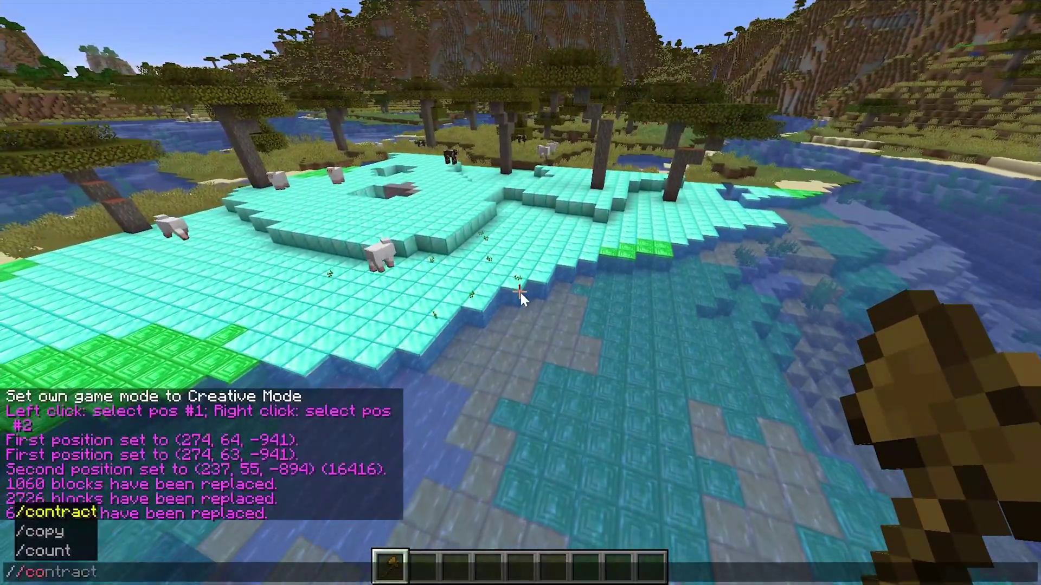
key(Tab)
key(Tab)
key(Return)
Fly higher above the shore, paste the copied region at (232, 85, -909) with WorldEdit, and look at its sides.
key(s)
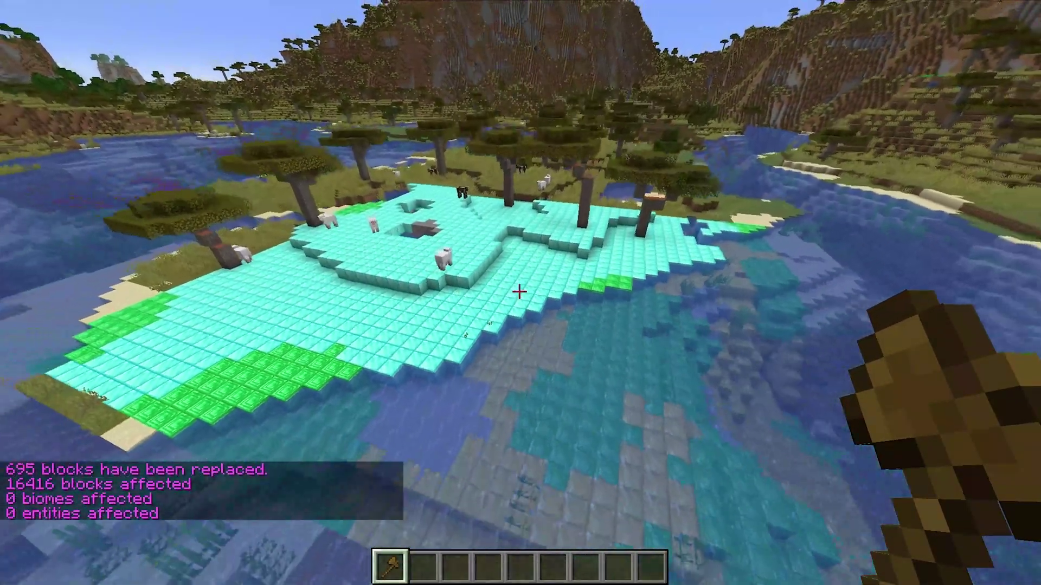
key(slash)
text(/p)
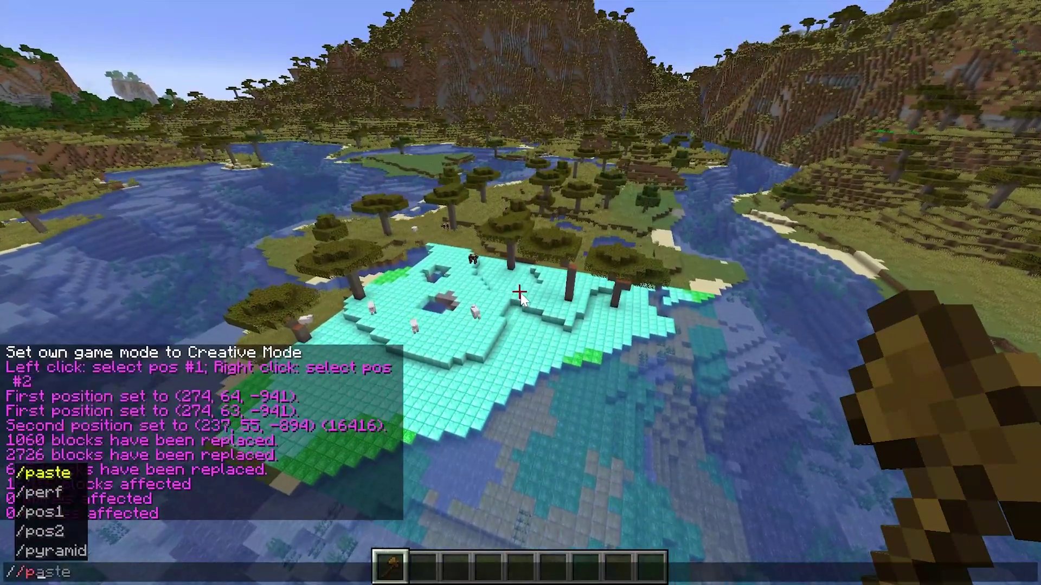
key(Tab)
key(Return)
key(w)
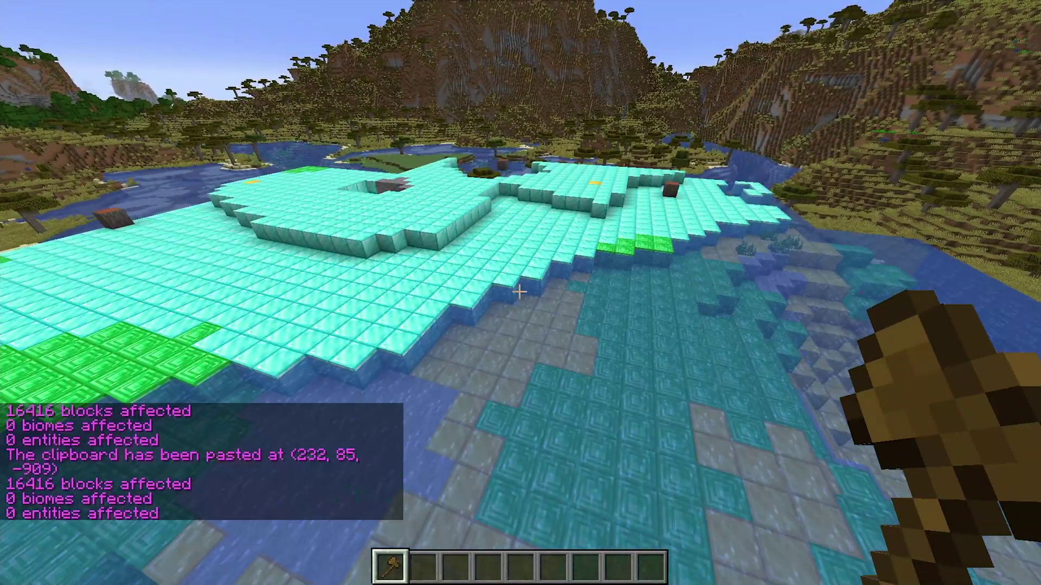
key(shift)
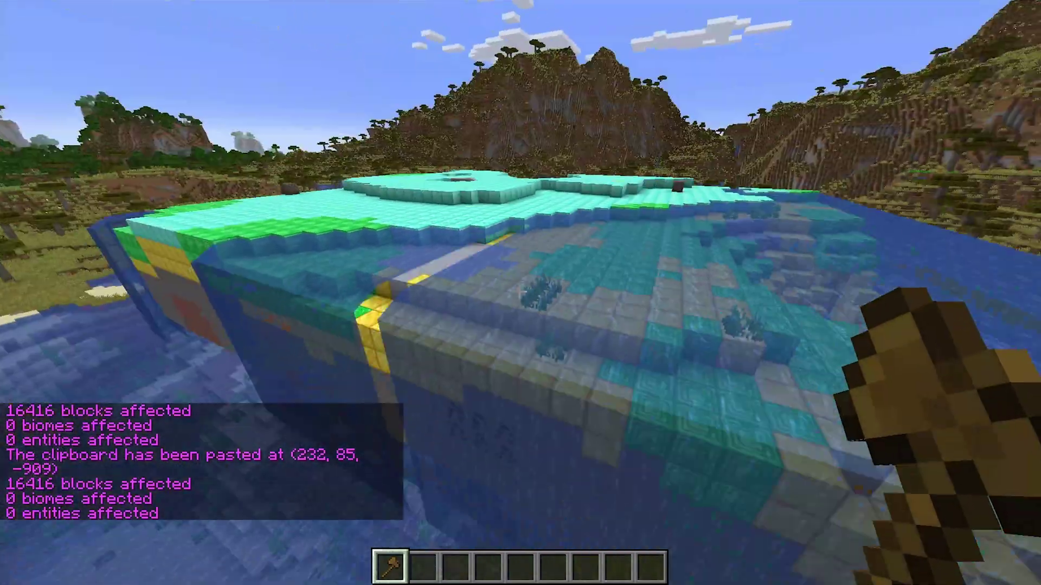
key(w)
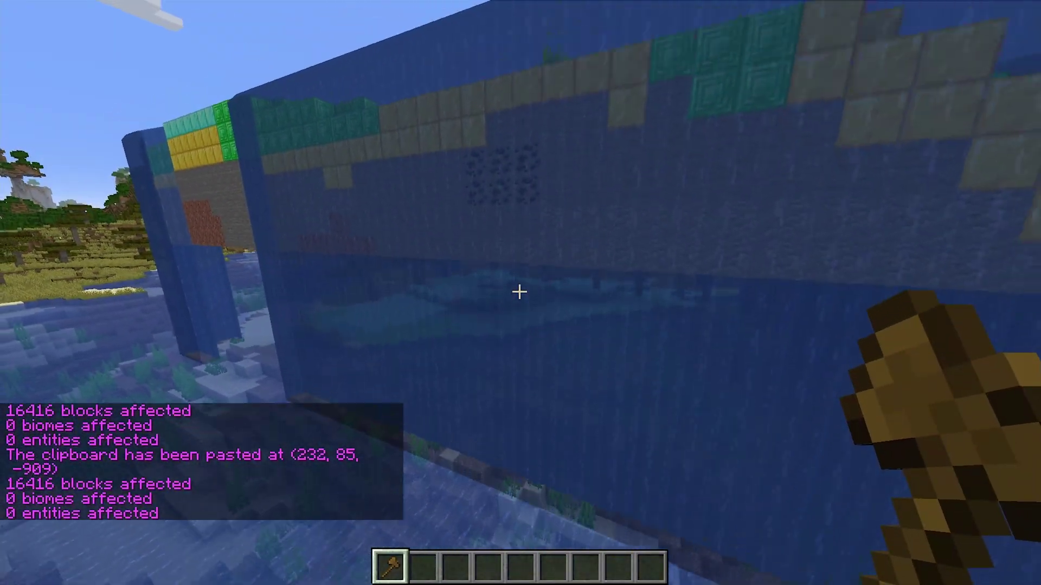
Undo the last WorldEdit paste and fly back over the original region.
key(space)
key(slash)
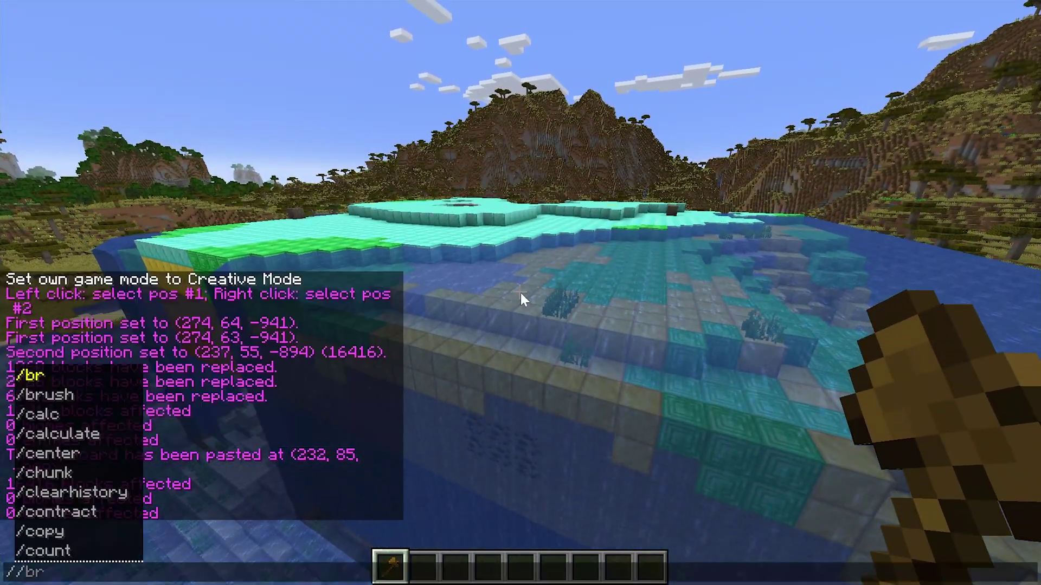
key(Escape)
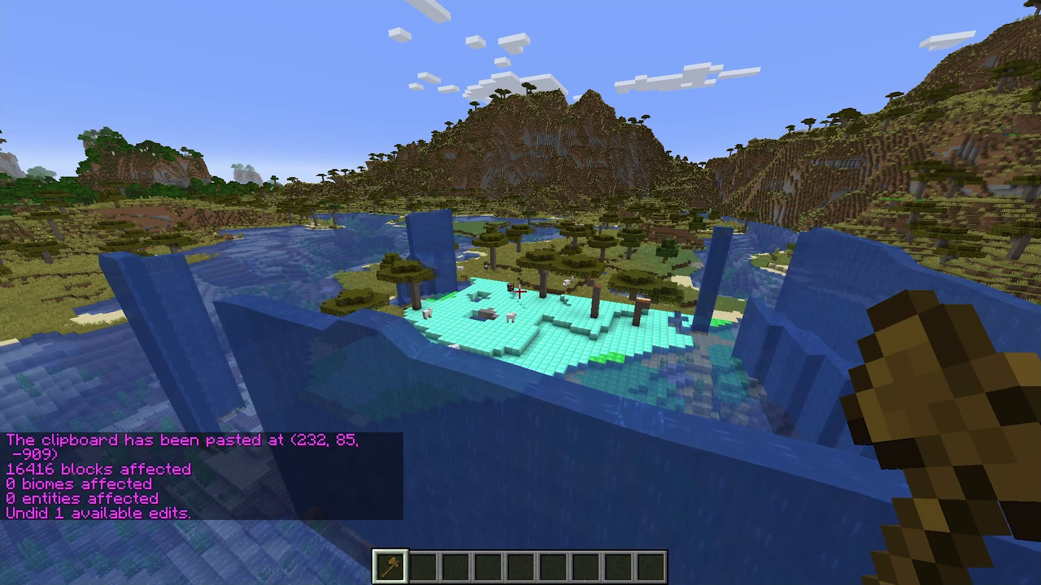
key(w)
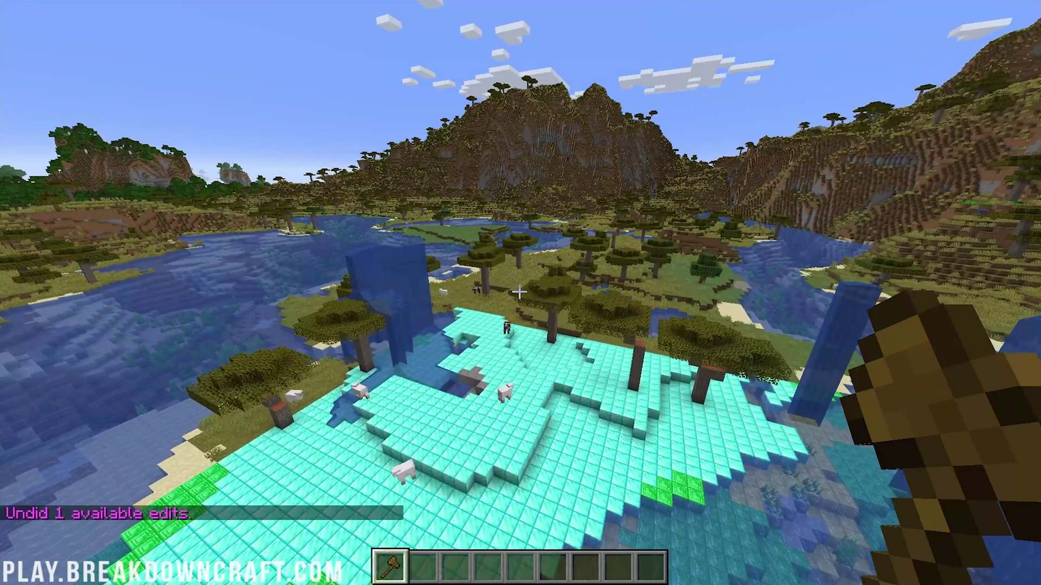
key(w)
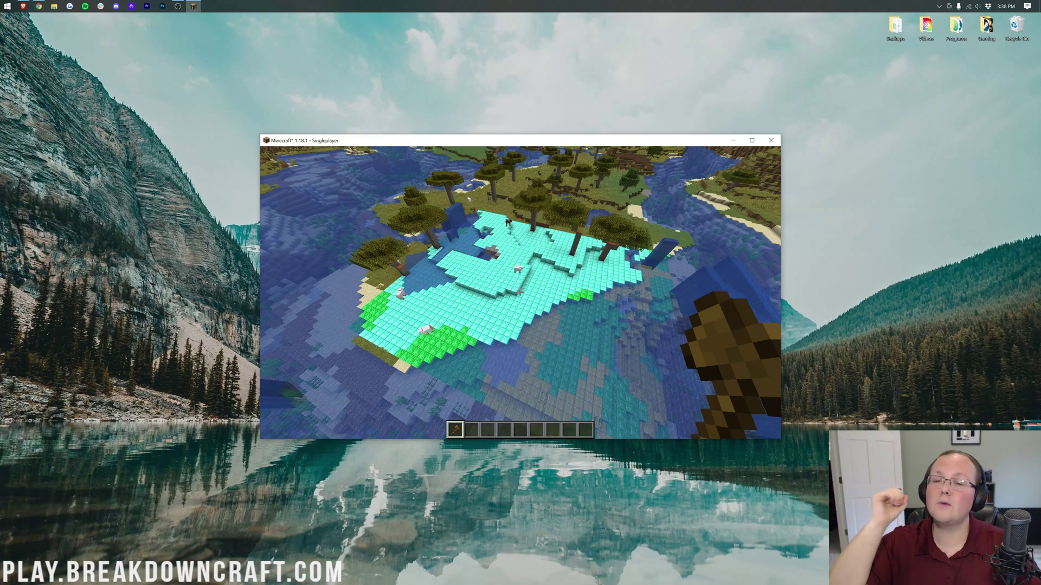
Save and quit the single-player world, and open the multiplayer server list.
key(Escape)
click(503, 314)
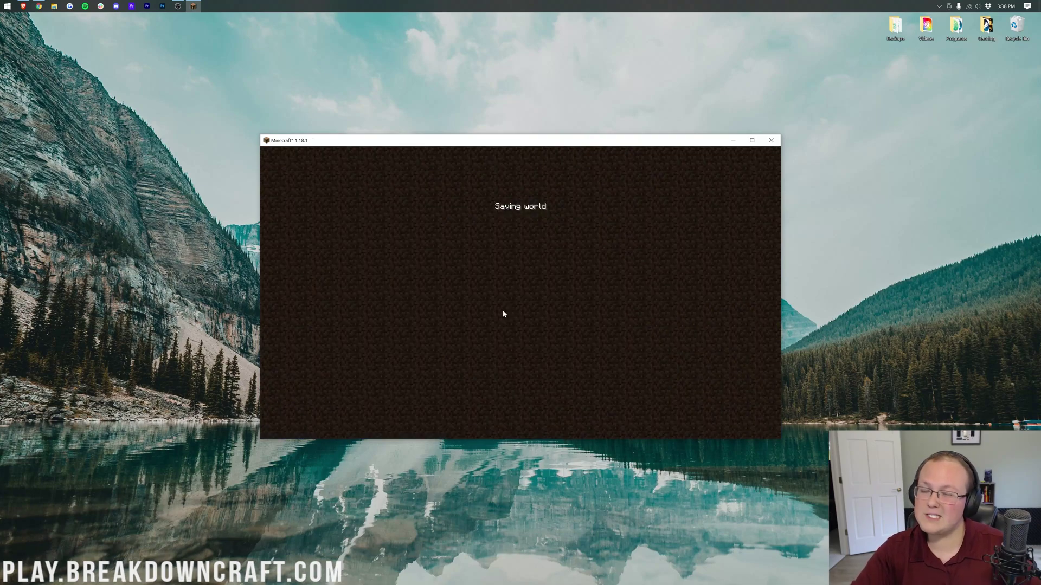
click(507, 305)
key(Escape)
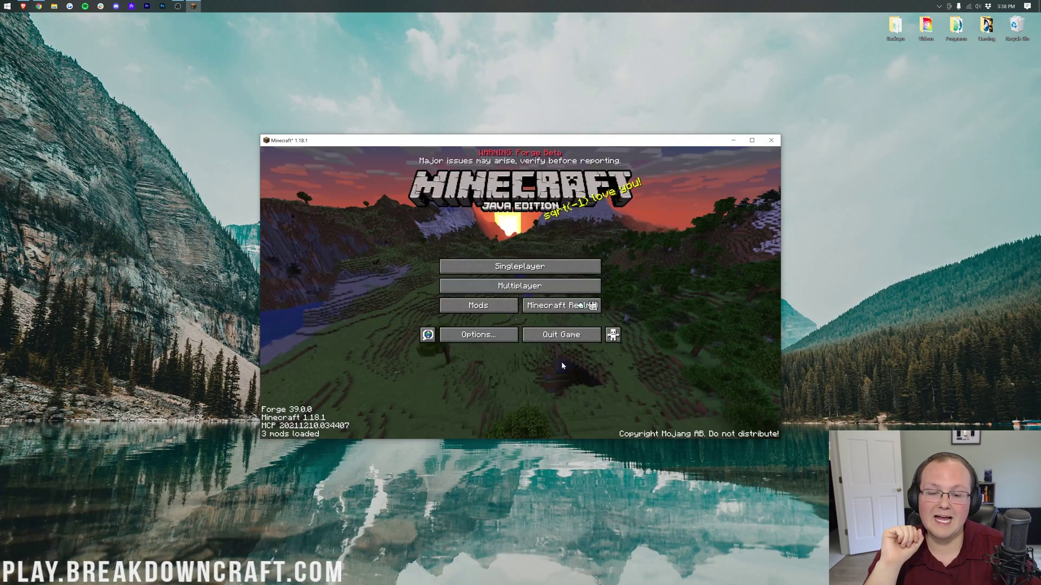
click(546, 289)
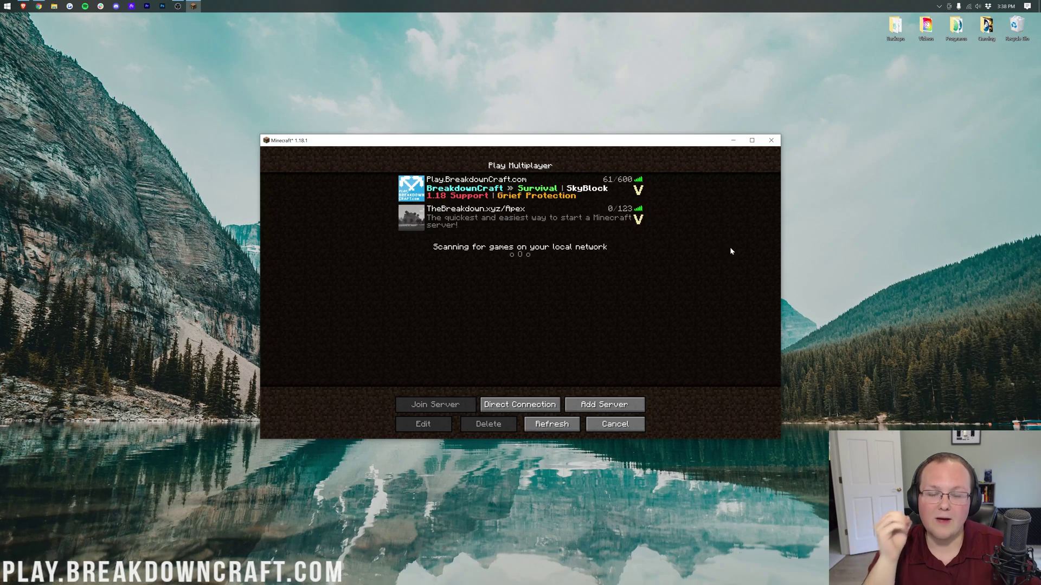